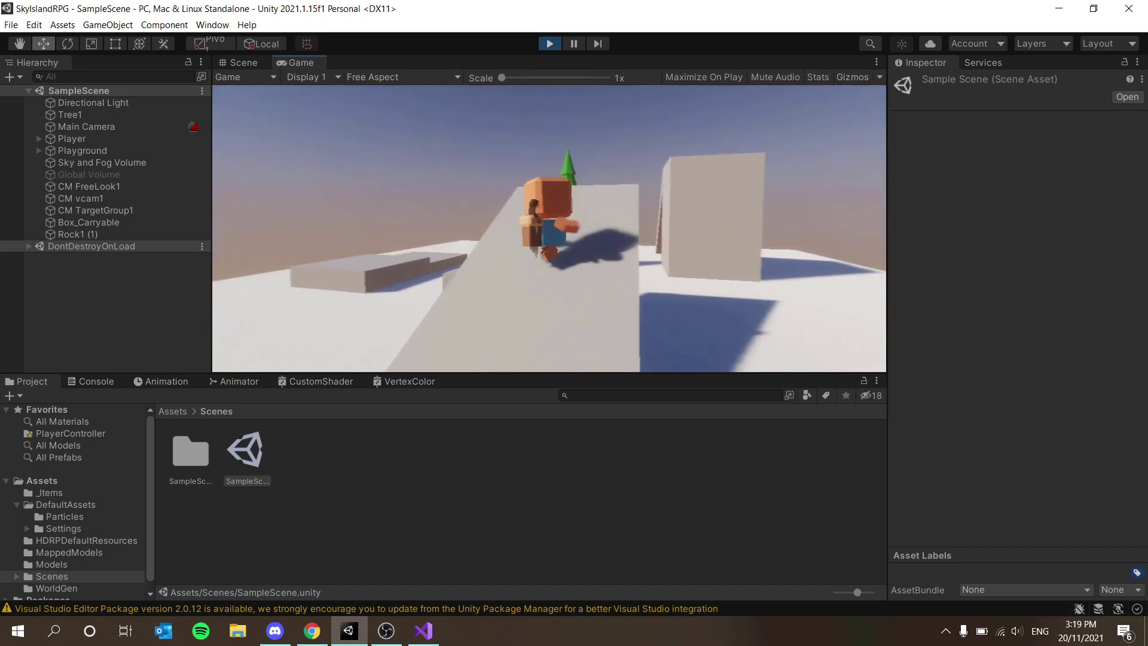
Step: Playtest the character's running and jumping around the ramps, blocks and rocks of SampleScene
key(w)
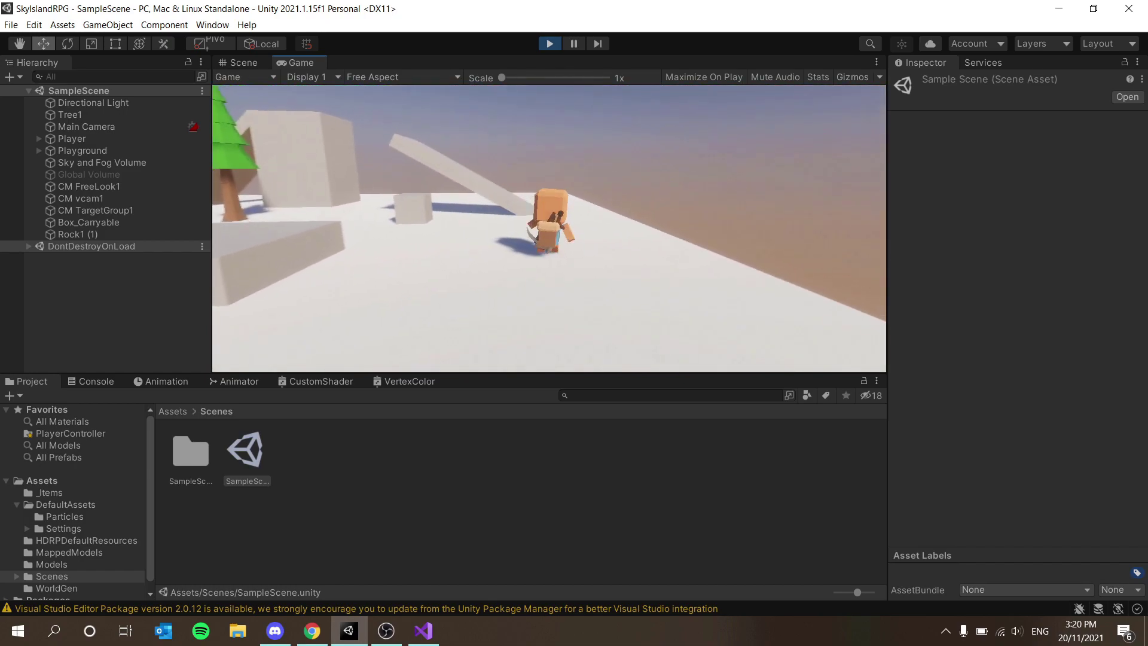
key(w)
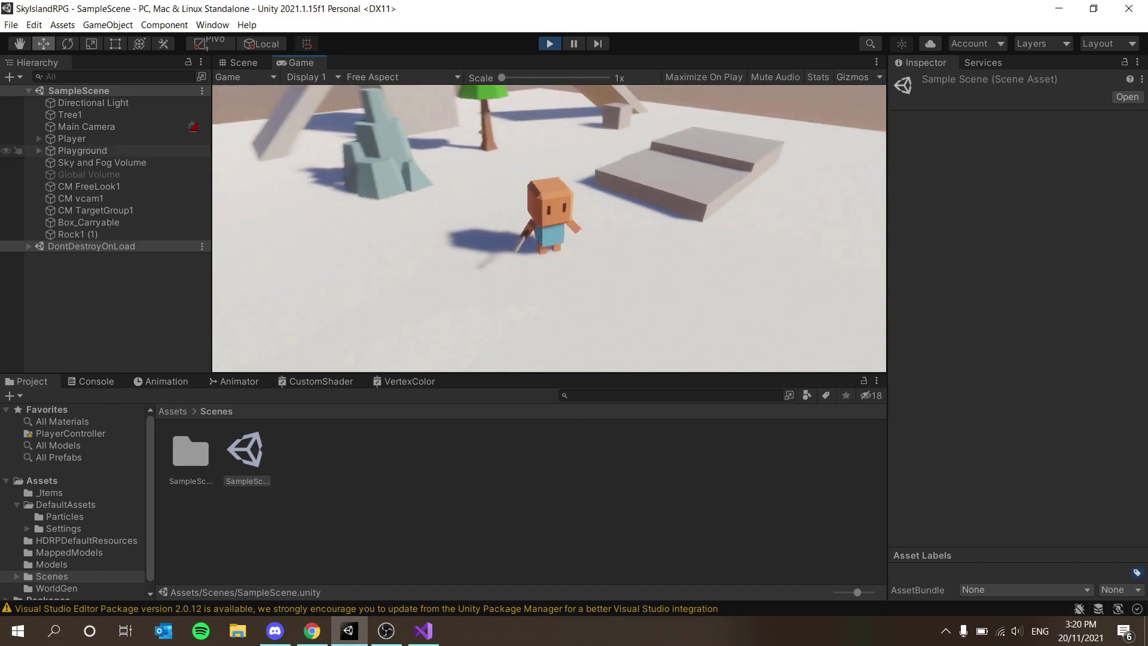
key(w)
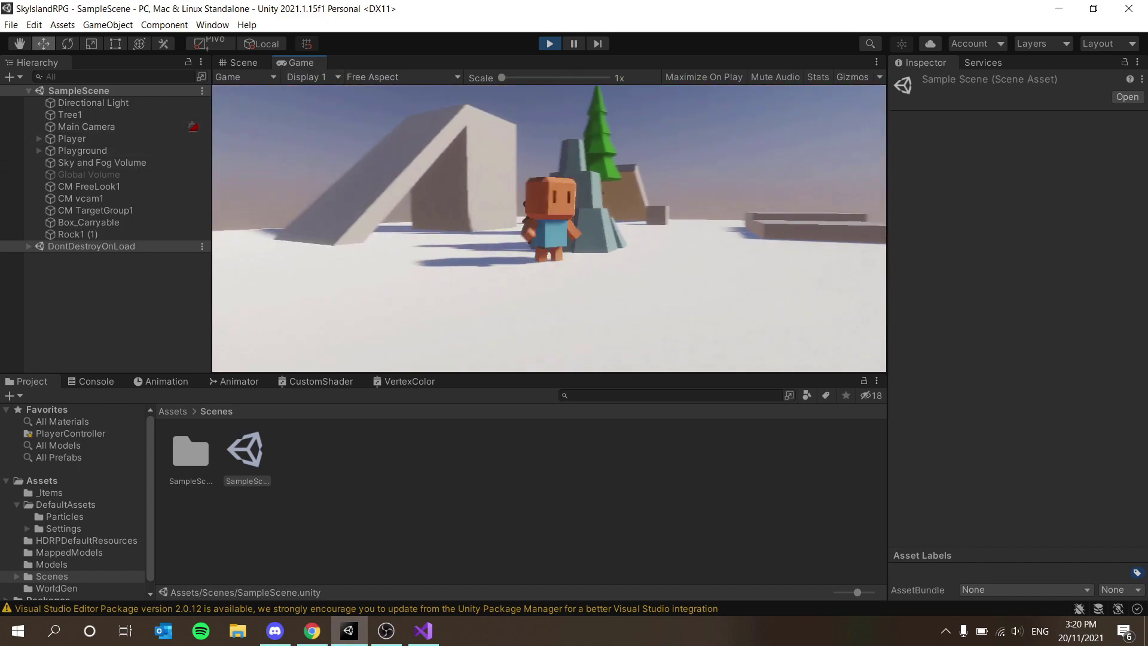
key(w)
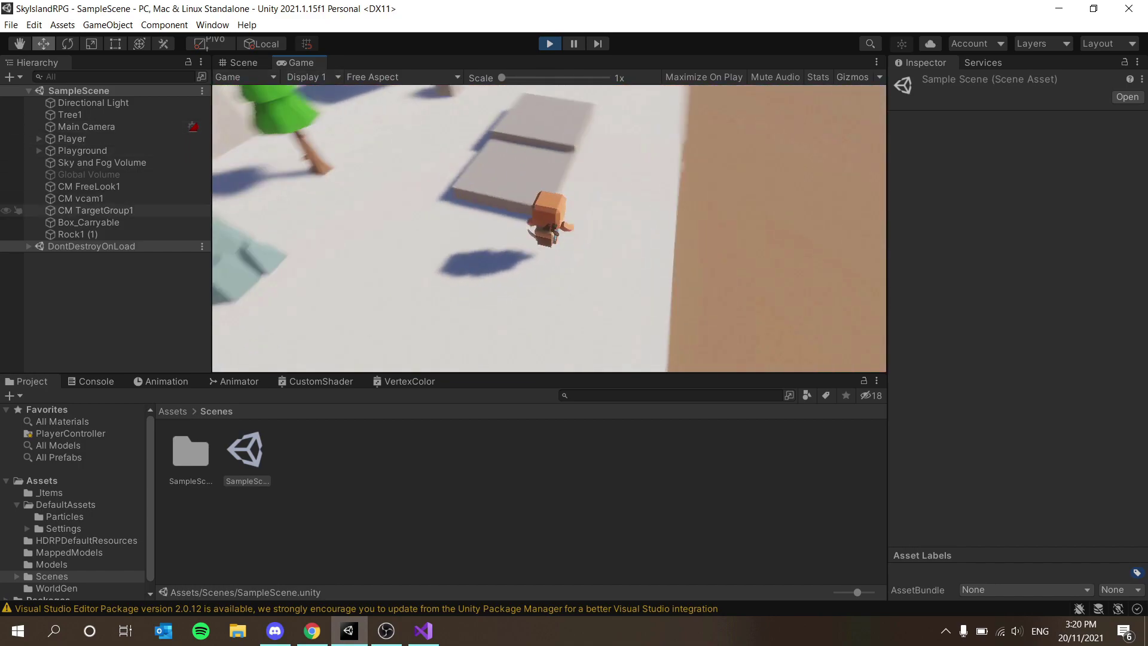
key(space)
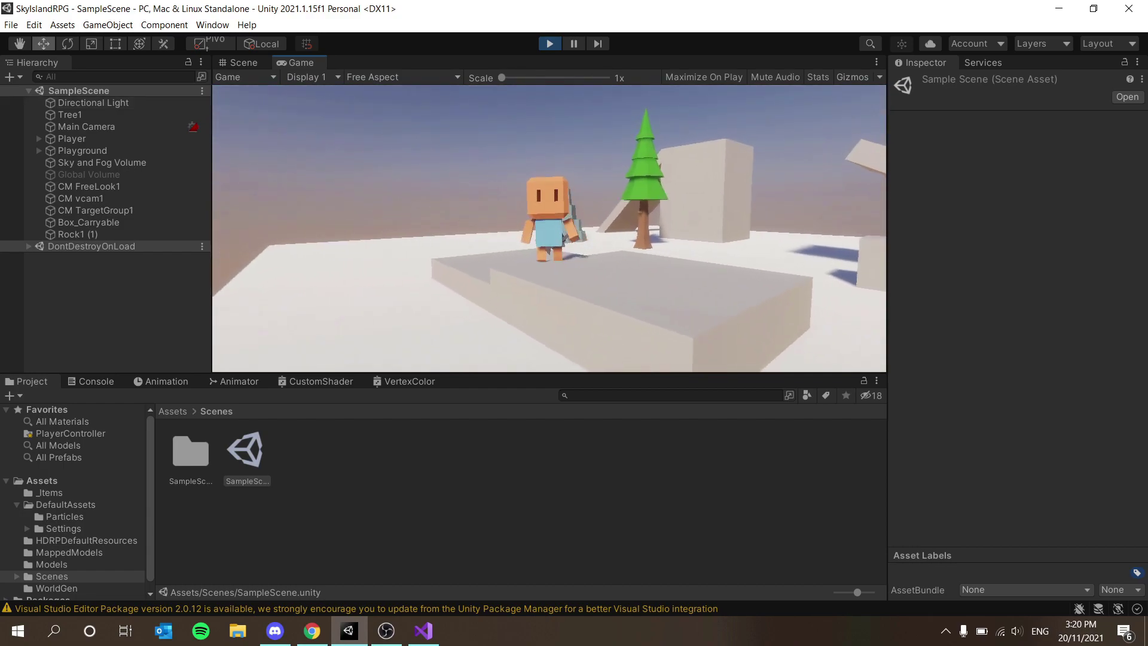
key(s)
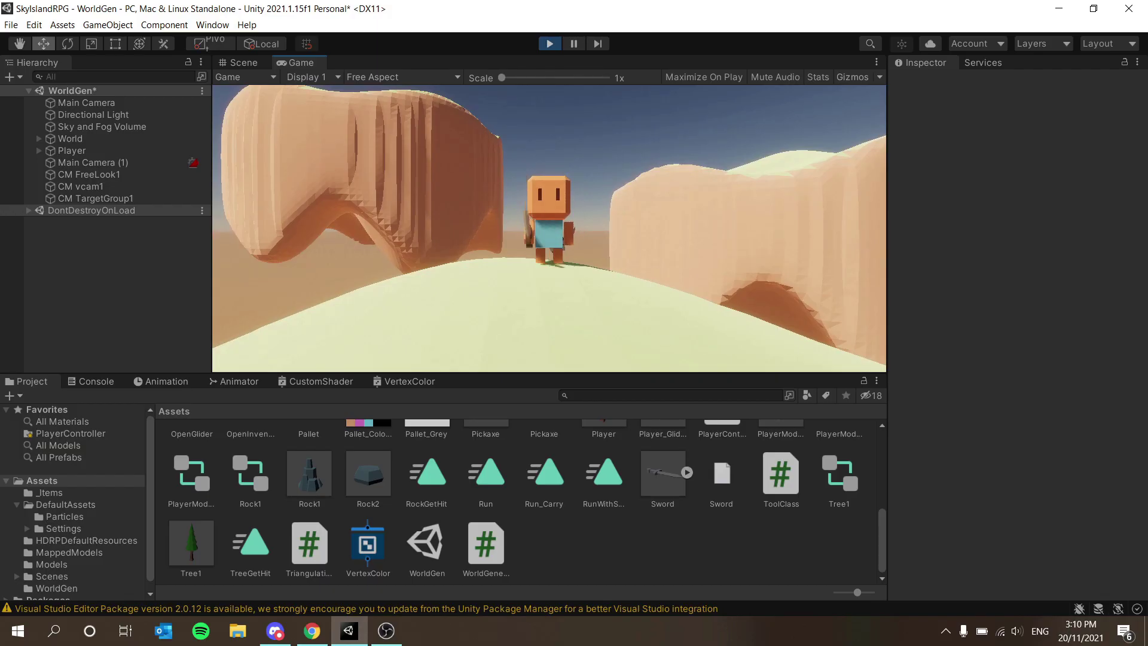
Step: Run and jump the character over the grassy hills of the WorldGen island to inspect the generated terrain
key(w)
key(space)
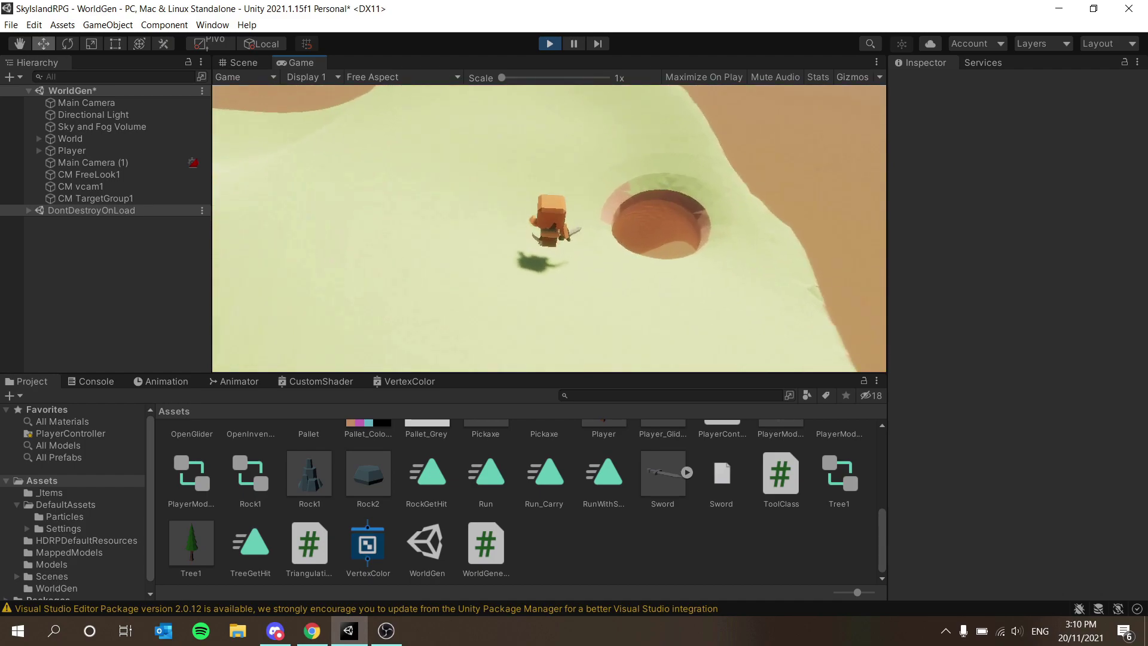
key(w)
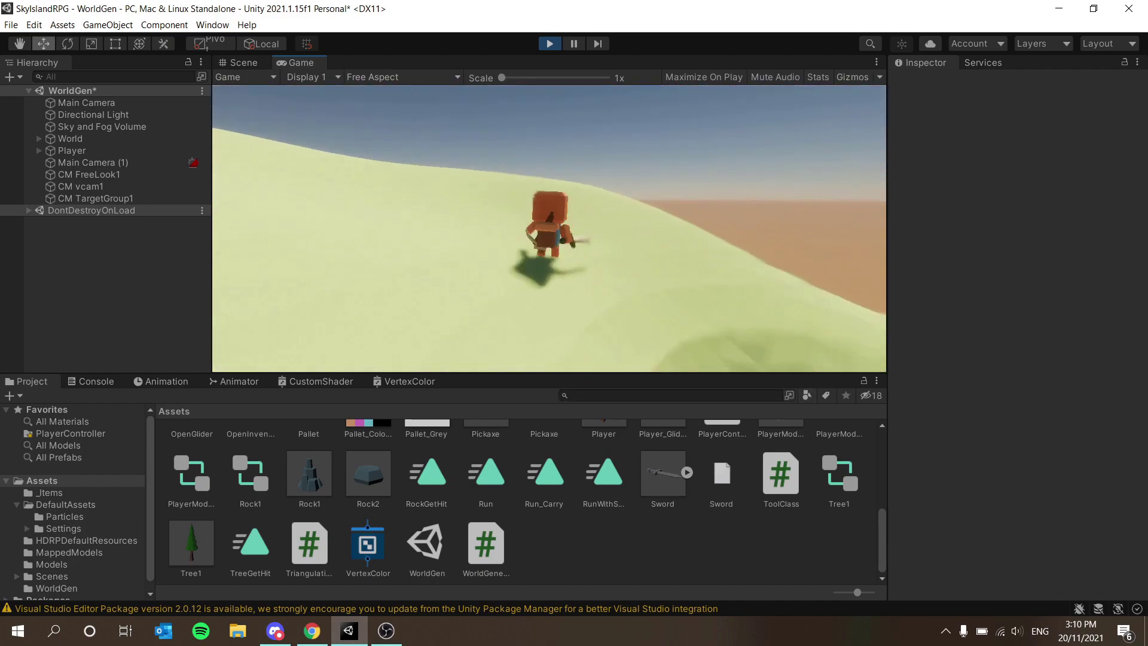
key(w)
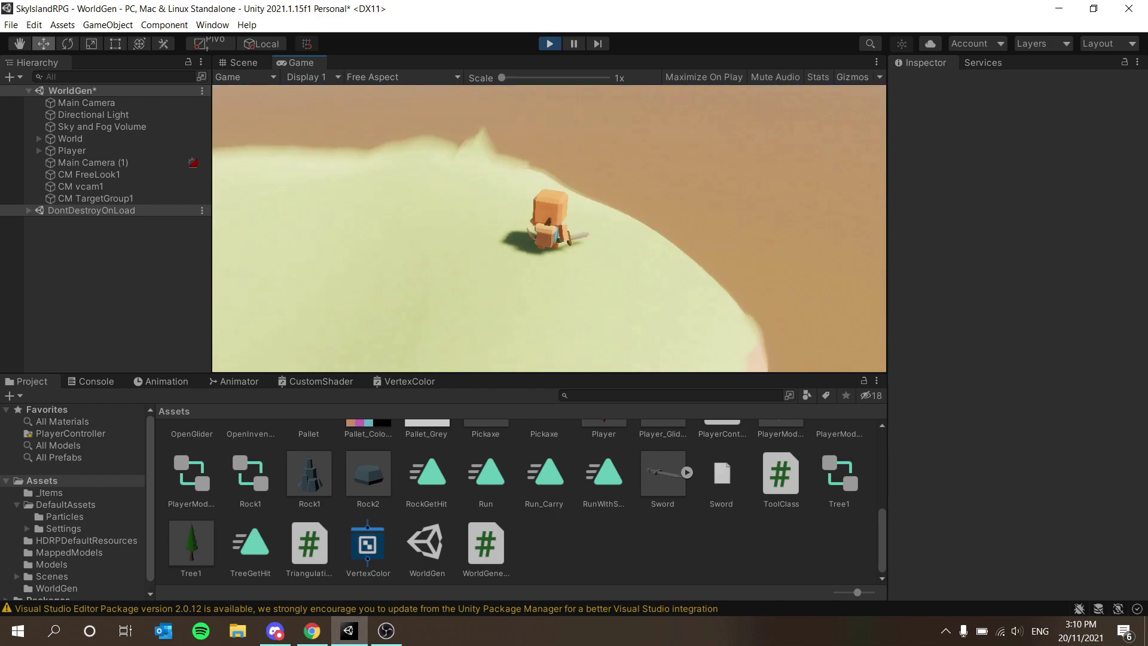
key(w)
key(w)
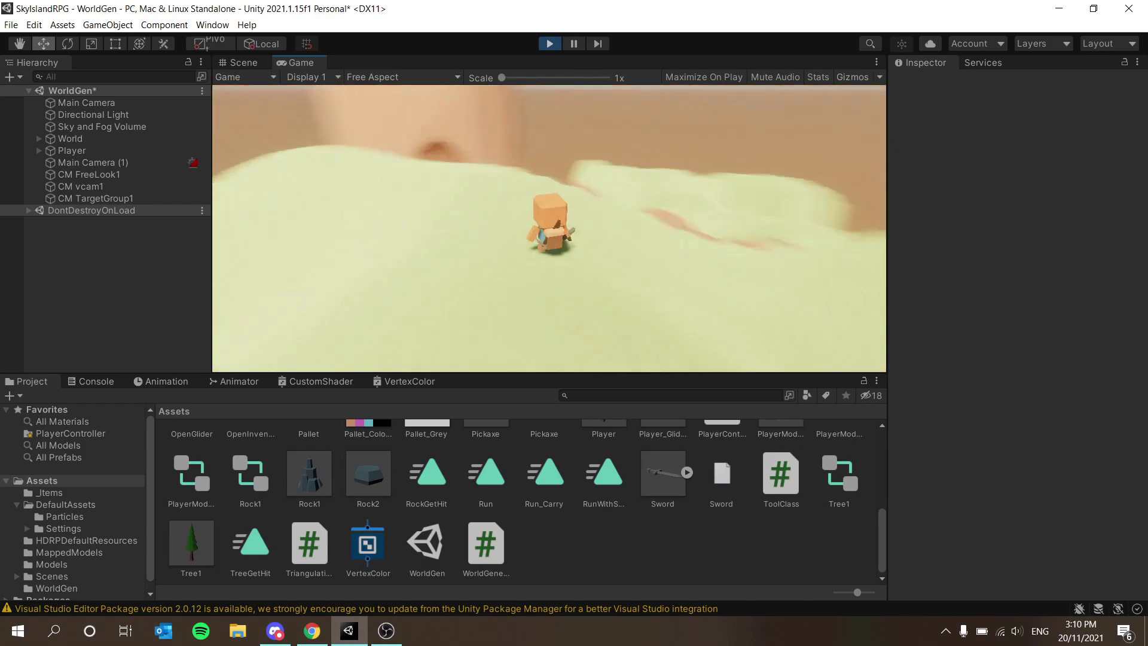
key(d)
key(w)
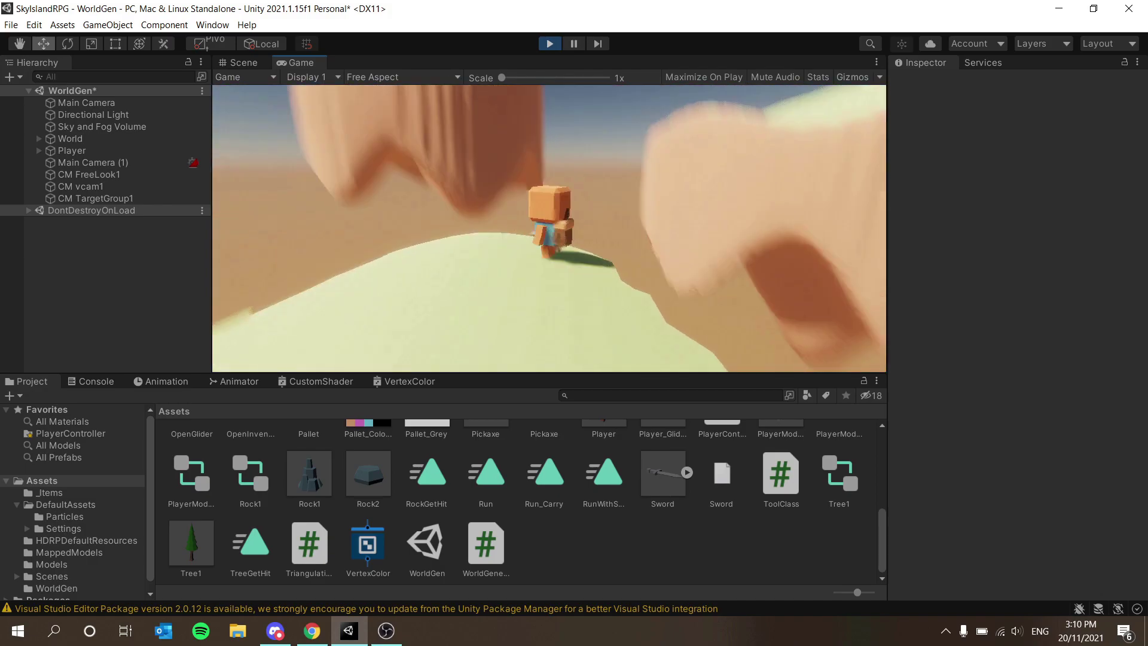
key(w)
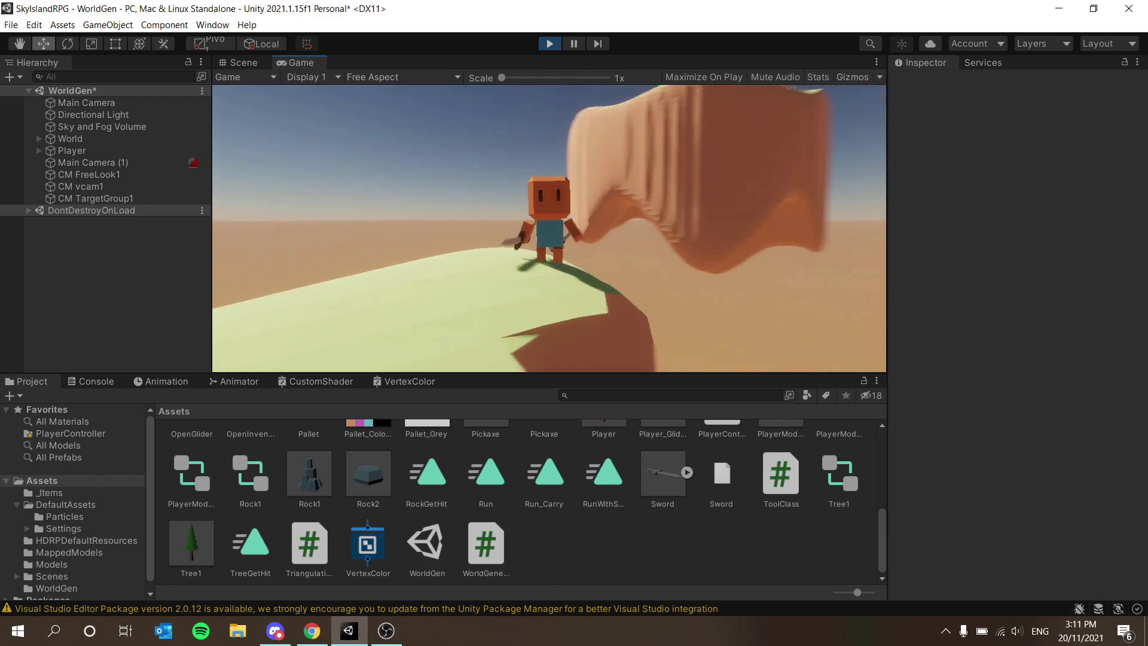
key(w)
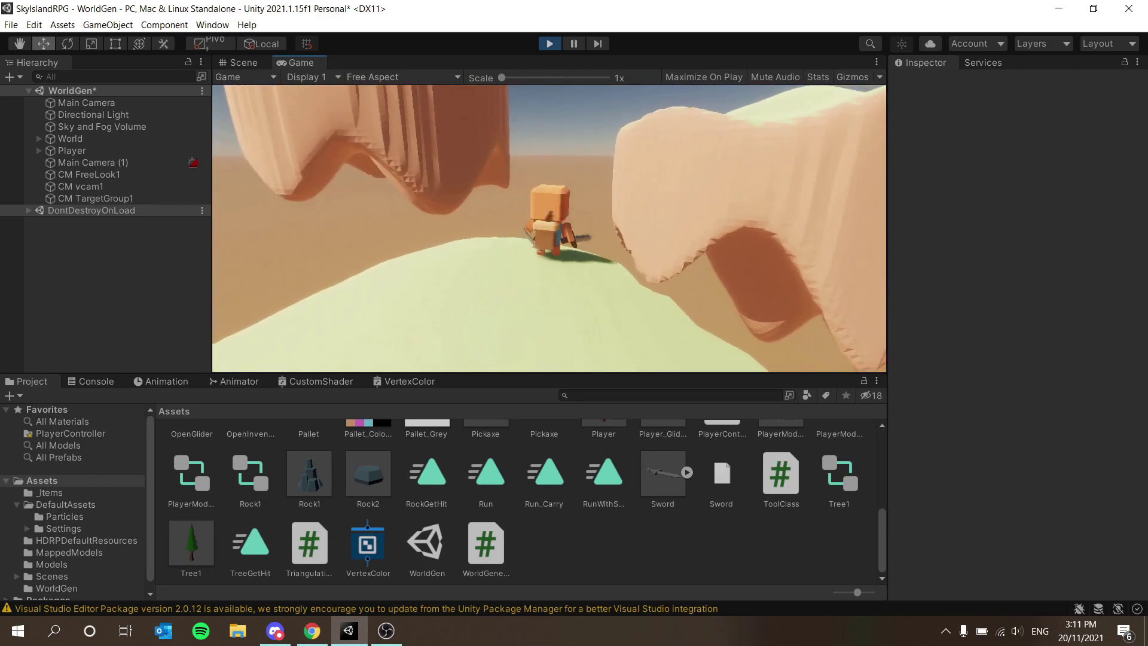
key(s)
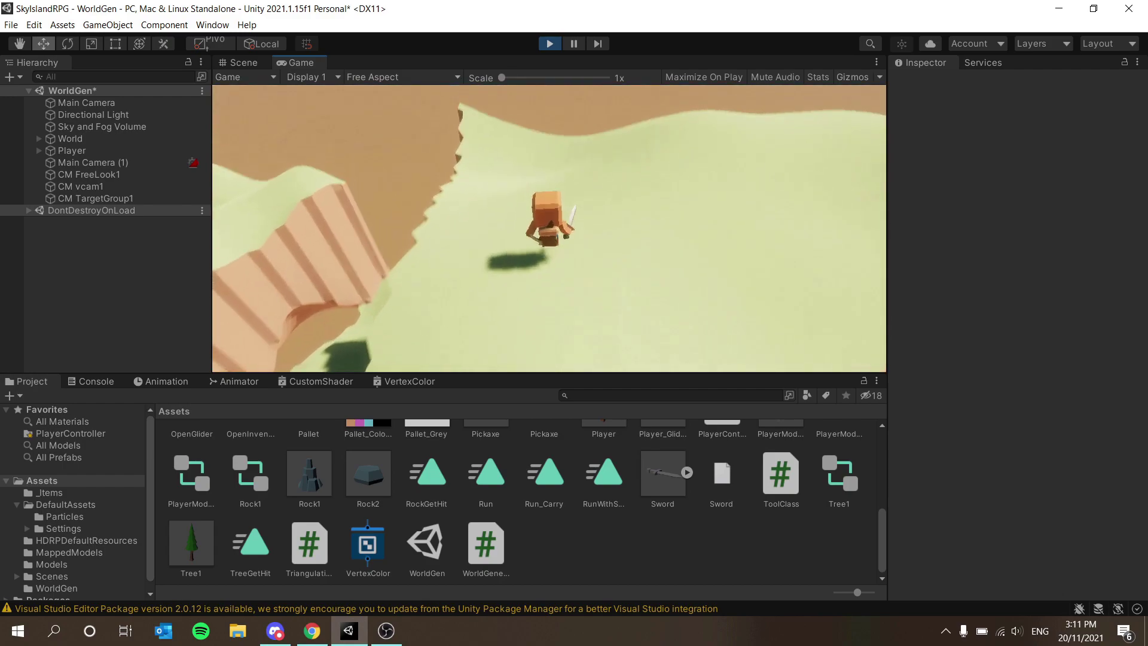
key(space)
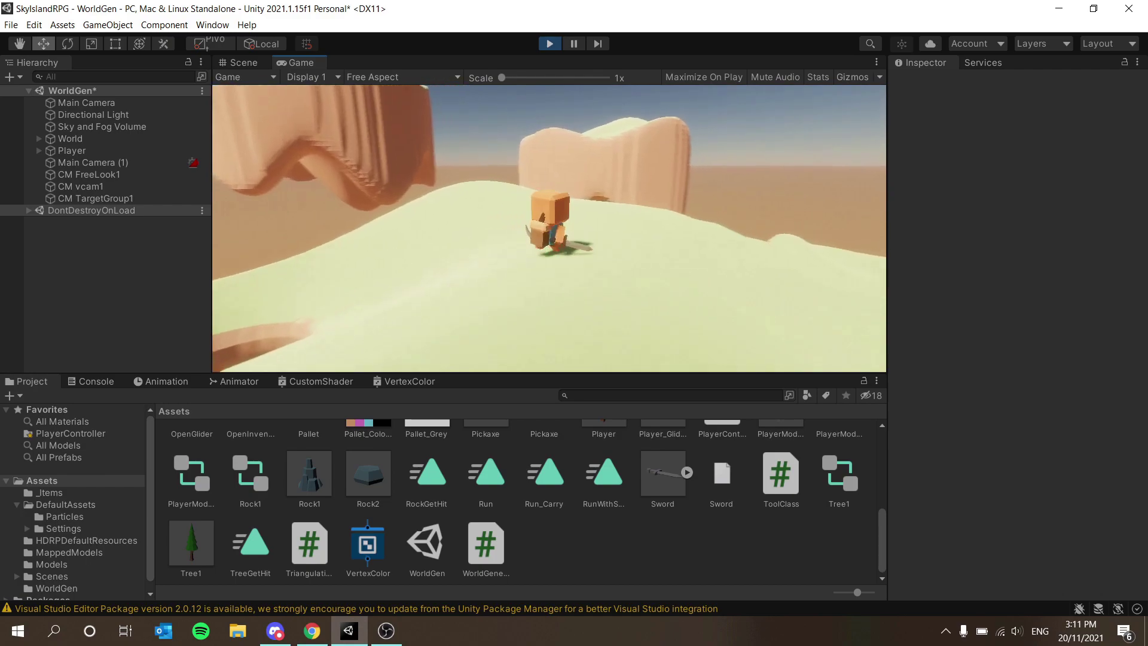
key(s)
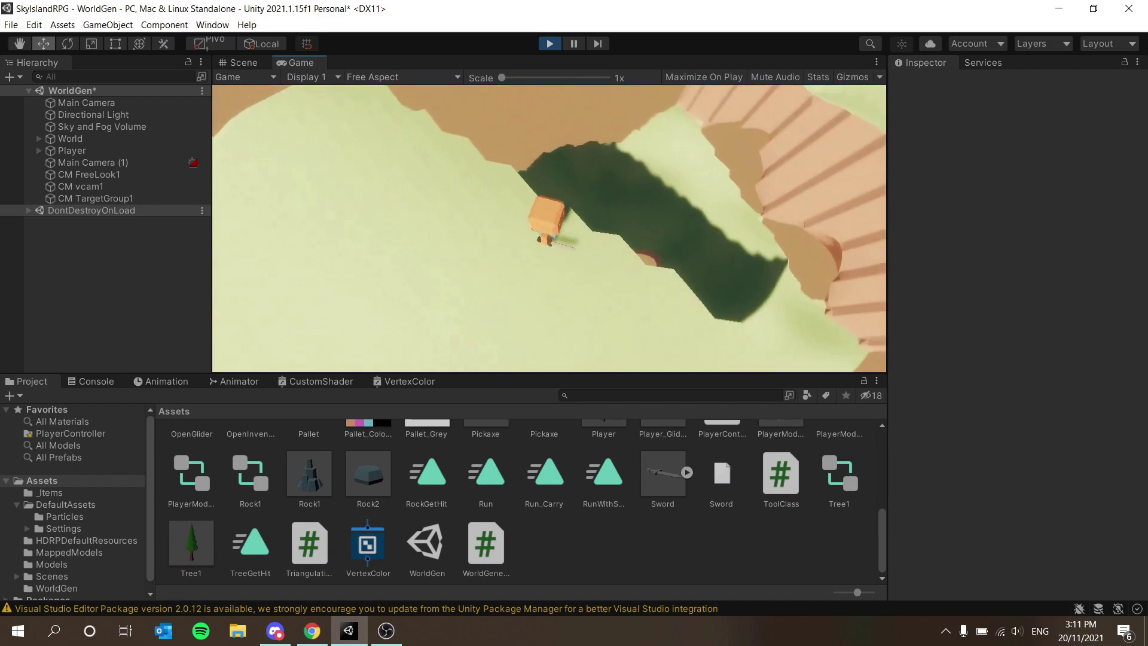
Step: Jump off the island's edge and glide across the gap to land on a neighbouring floating island
key(w)
key(space)
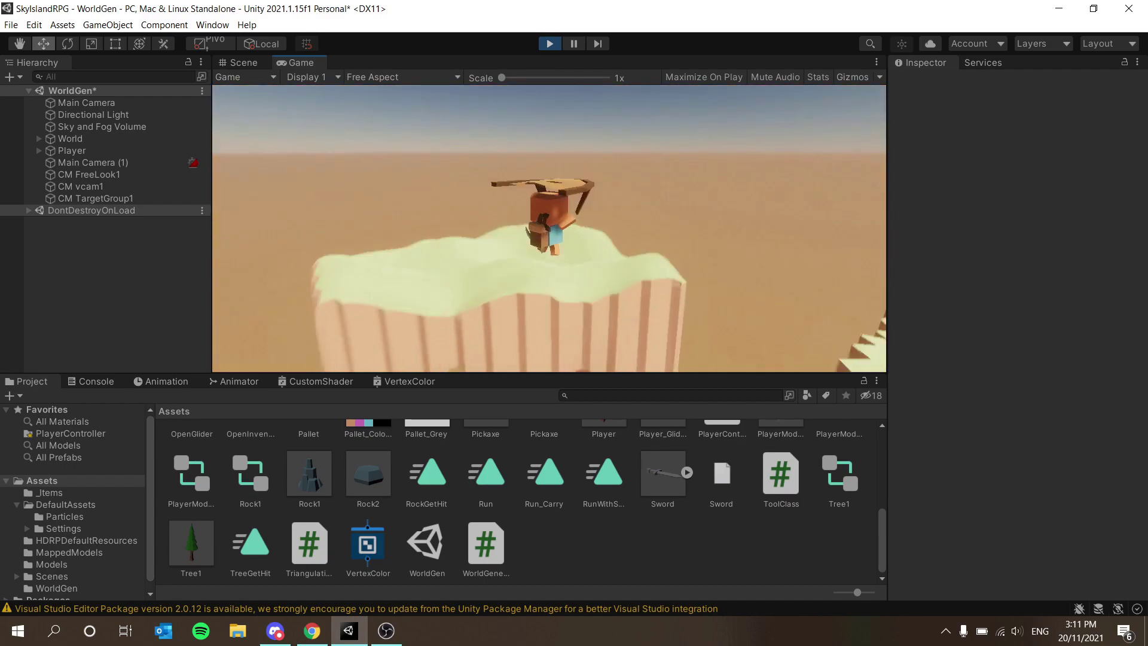
key(w)
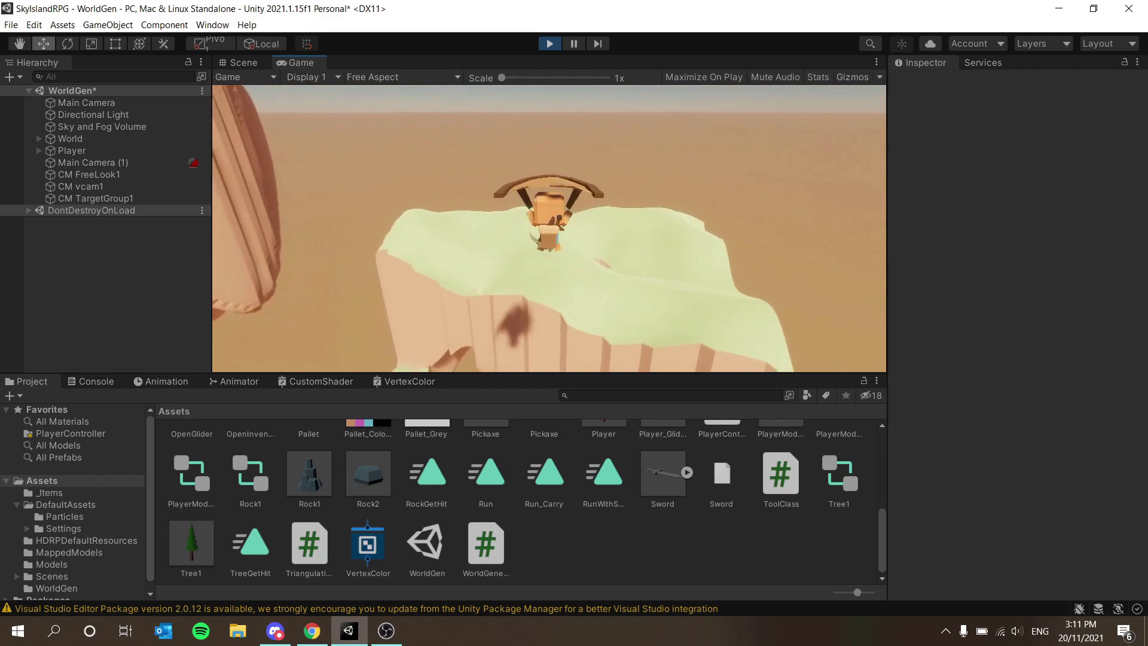
key(d)
key(w)
key(d)
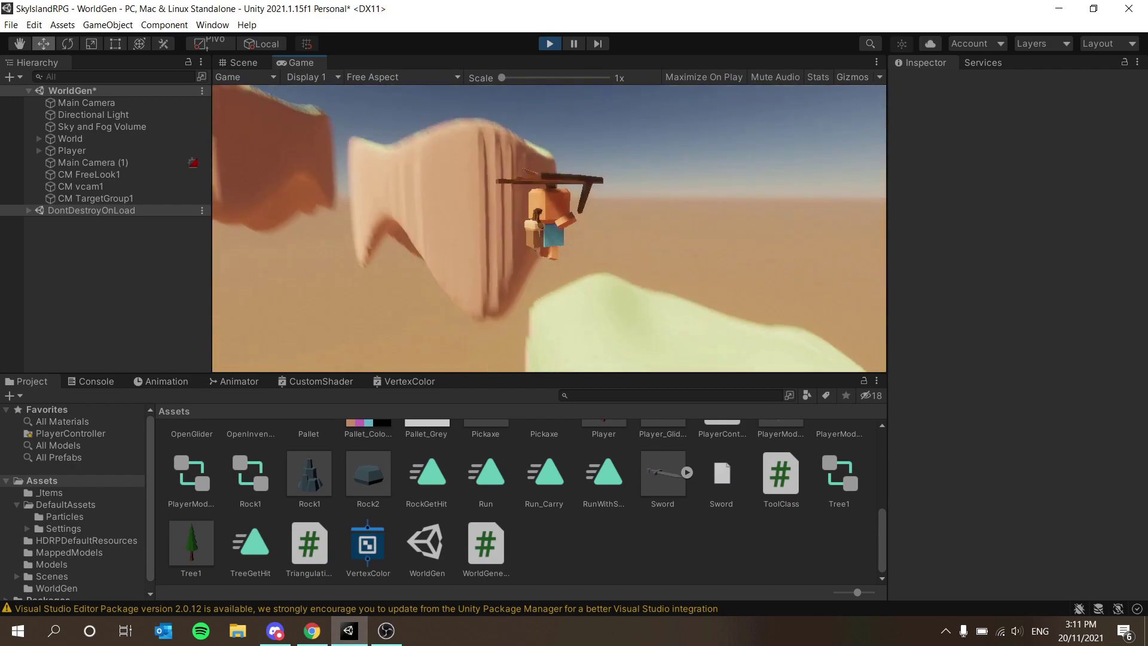
key(w)
key(space)
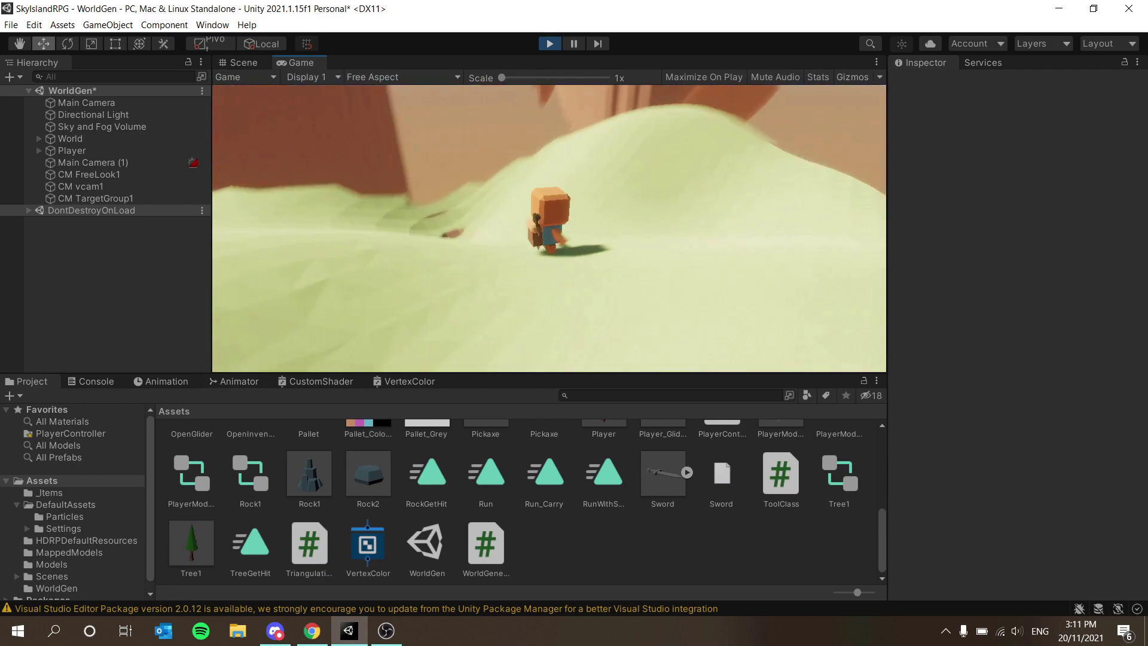
Step: Run across the second island's slopes, holes and cliff edges to examine the terrain surface
key(w)
key(w)
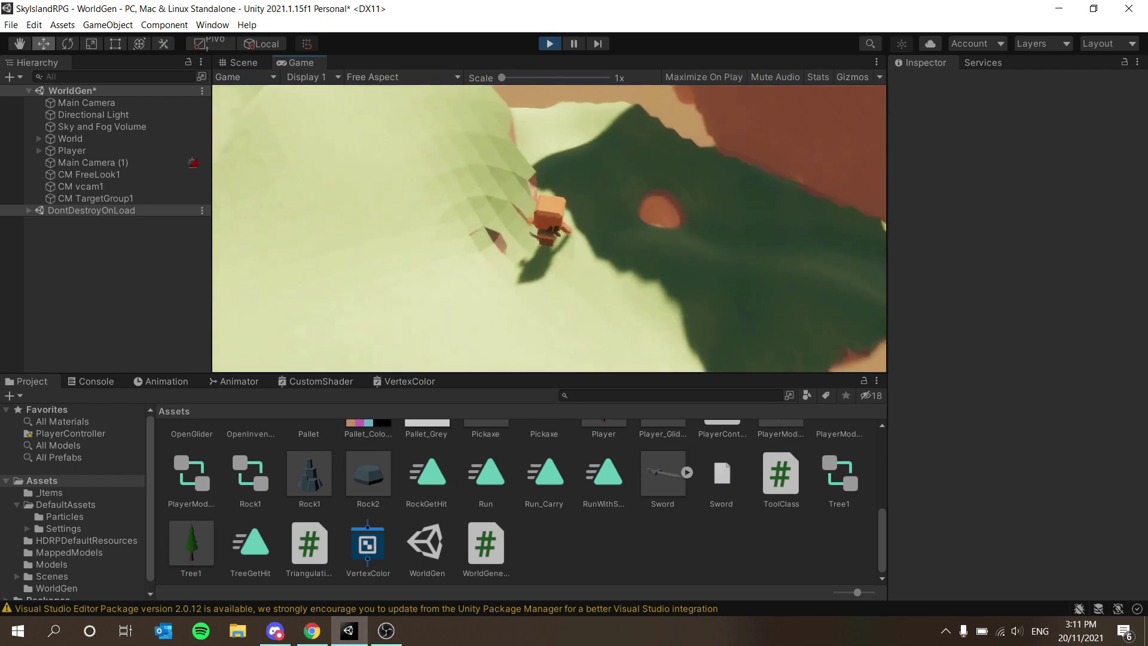
key(w)
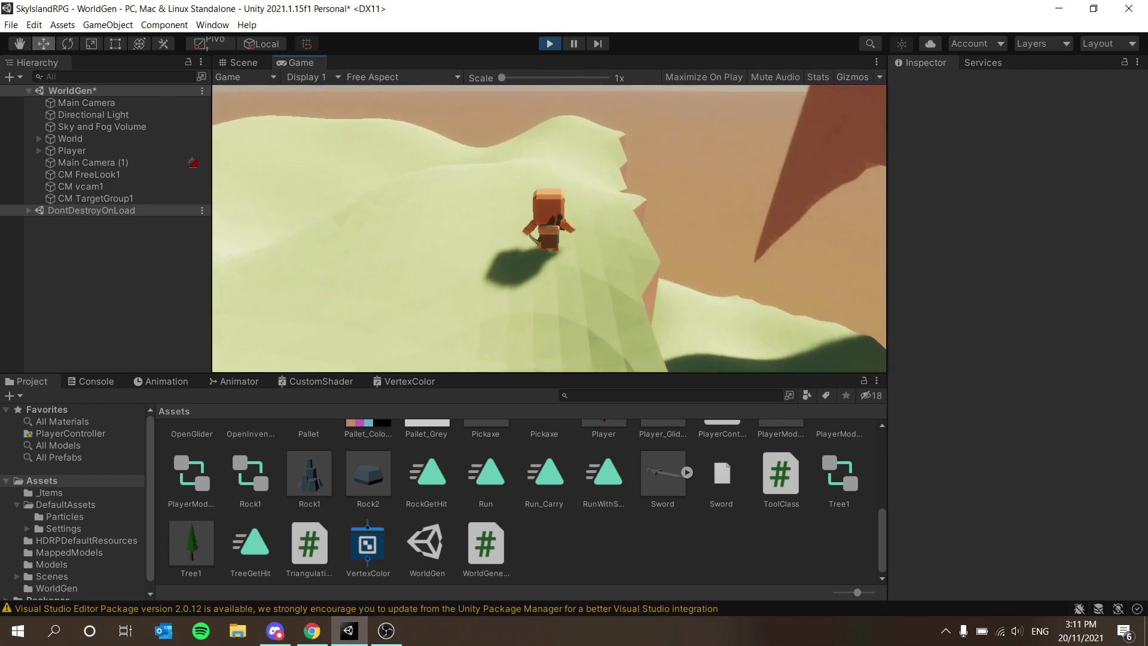
key(s)
key(w)
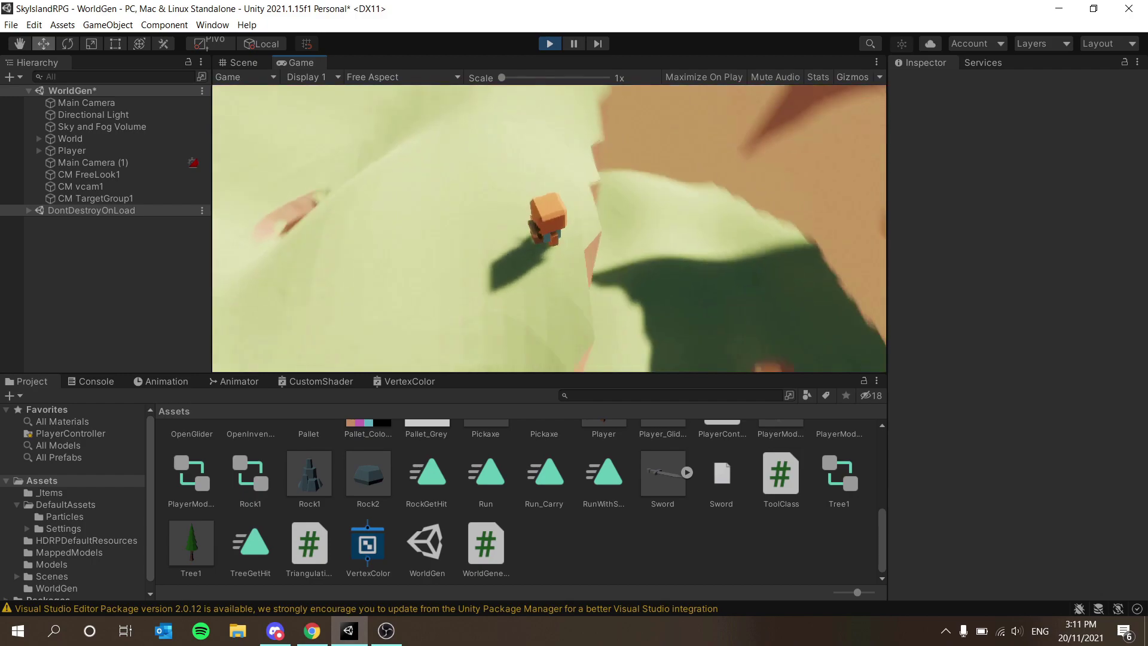
key(w)
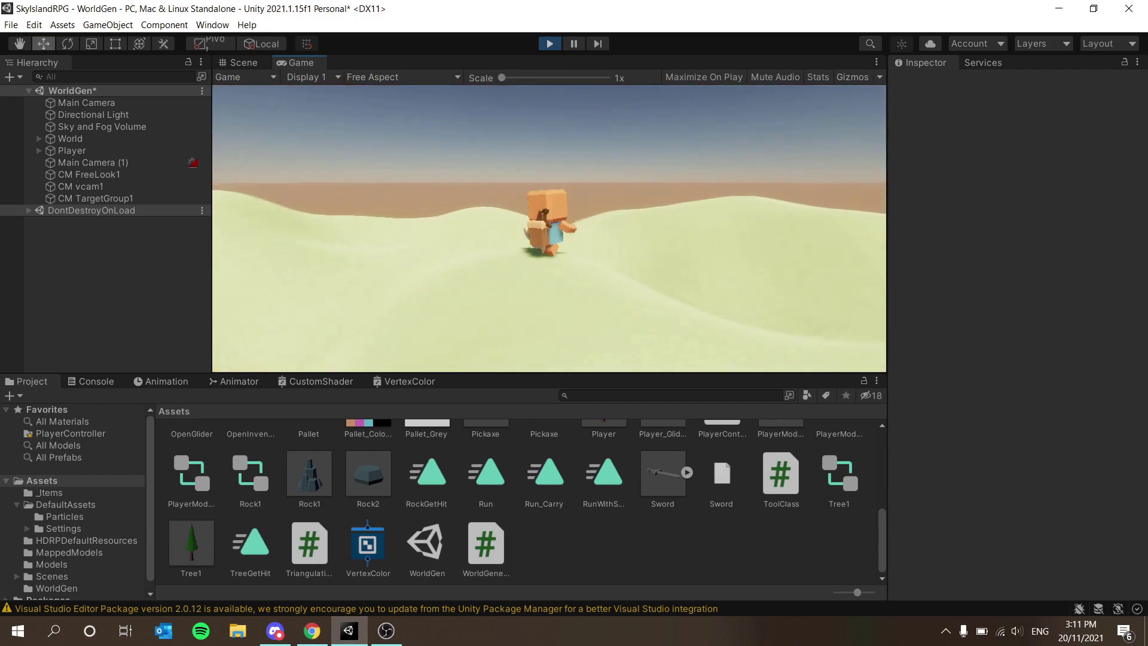
key(w)
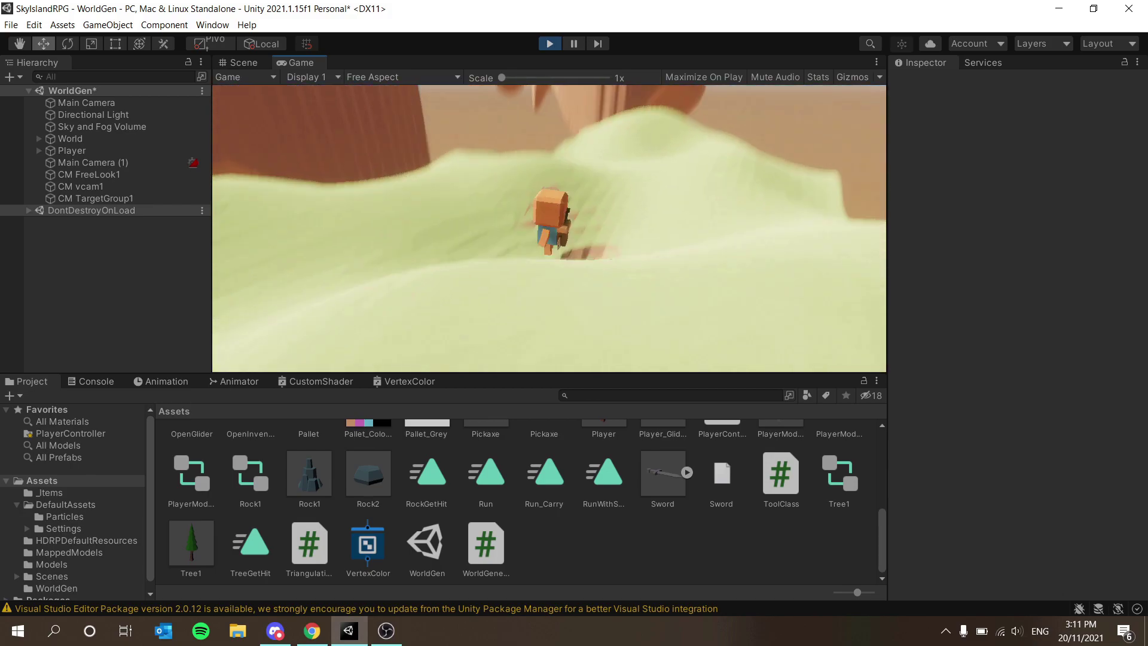
key(w)
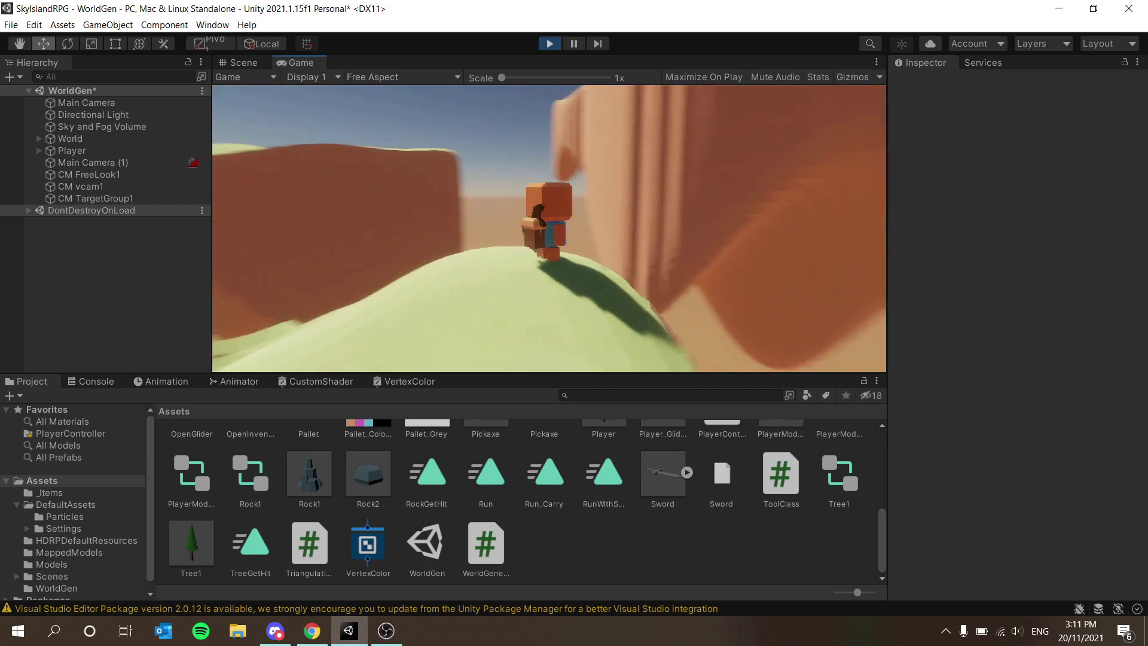
key(w)
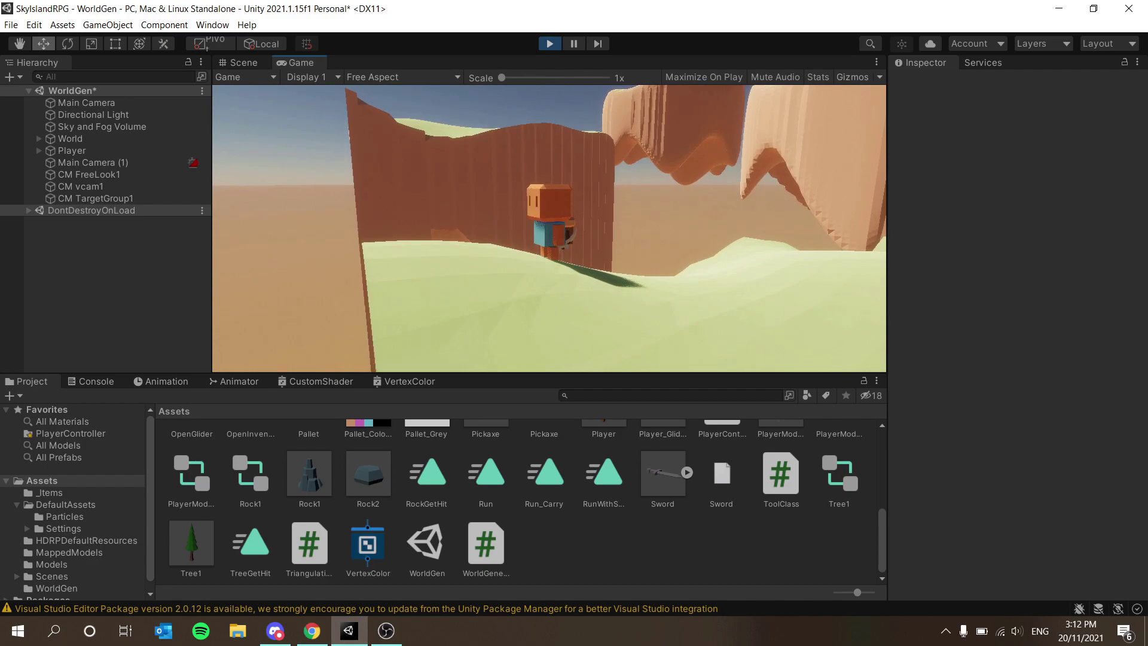
Step: Move the character between the sunlit and shaded parts of the islands to examine their terrain and cliffs
key(s)
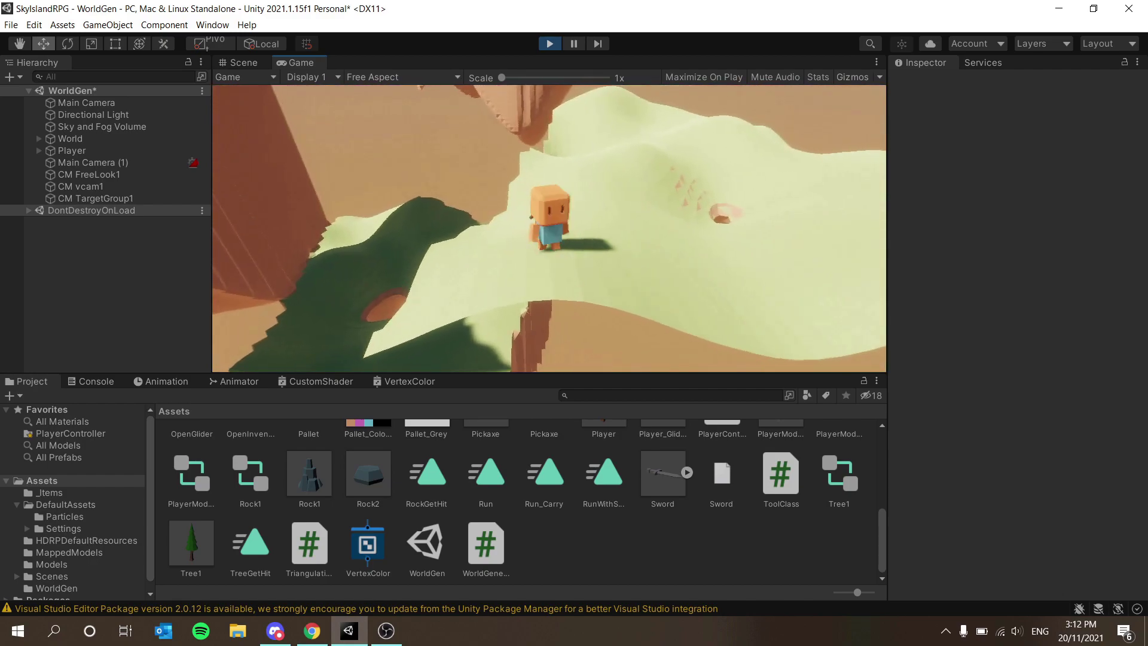
key(w)
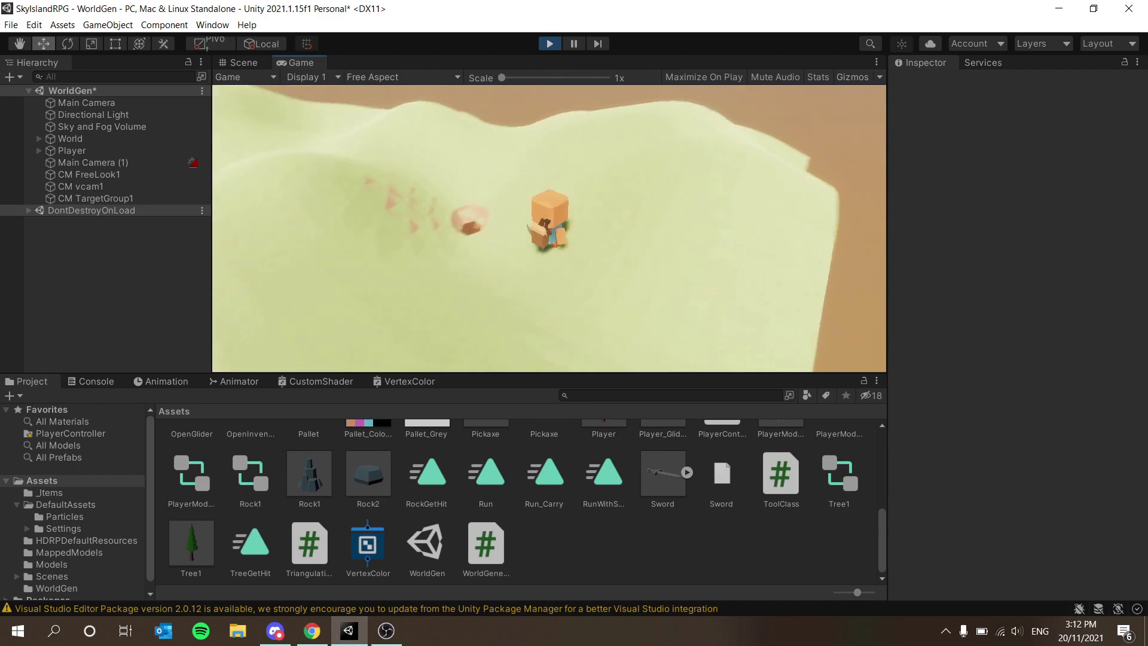
key(space)
key(space)
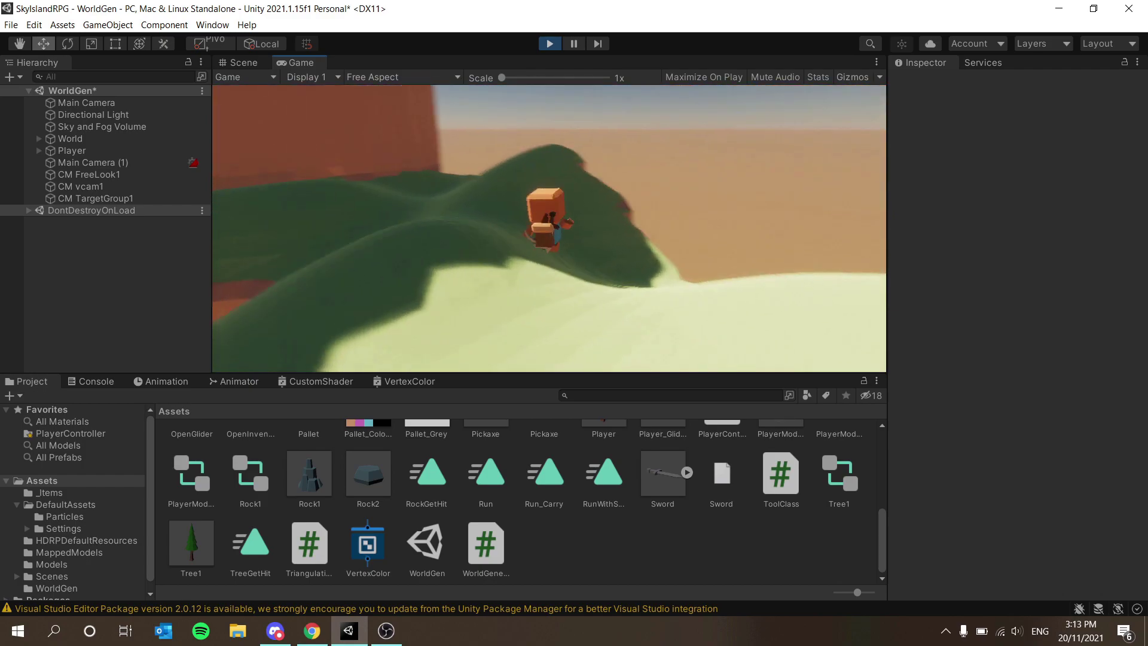
key(w)
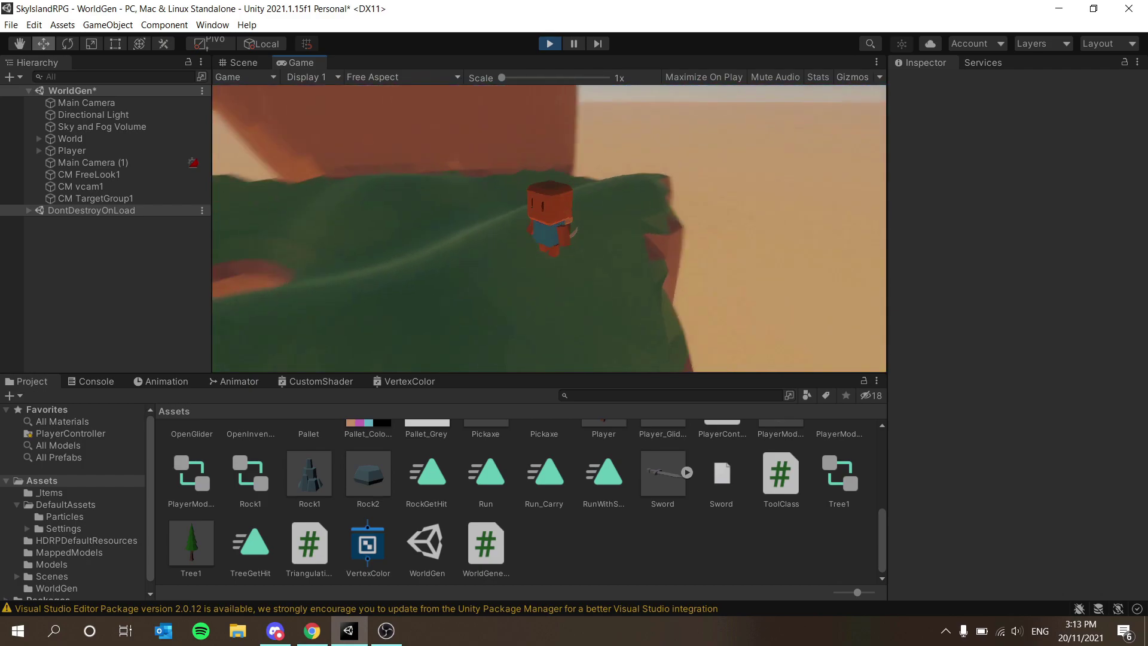
key(w)
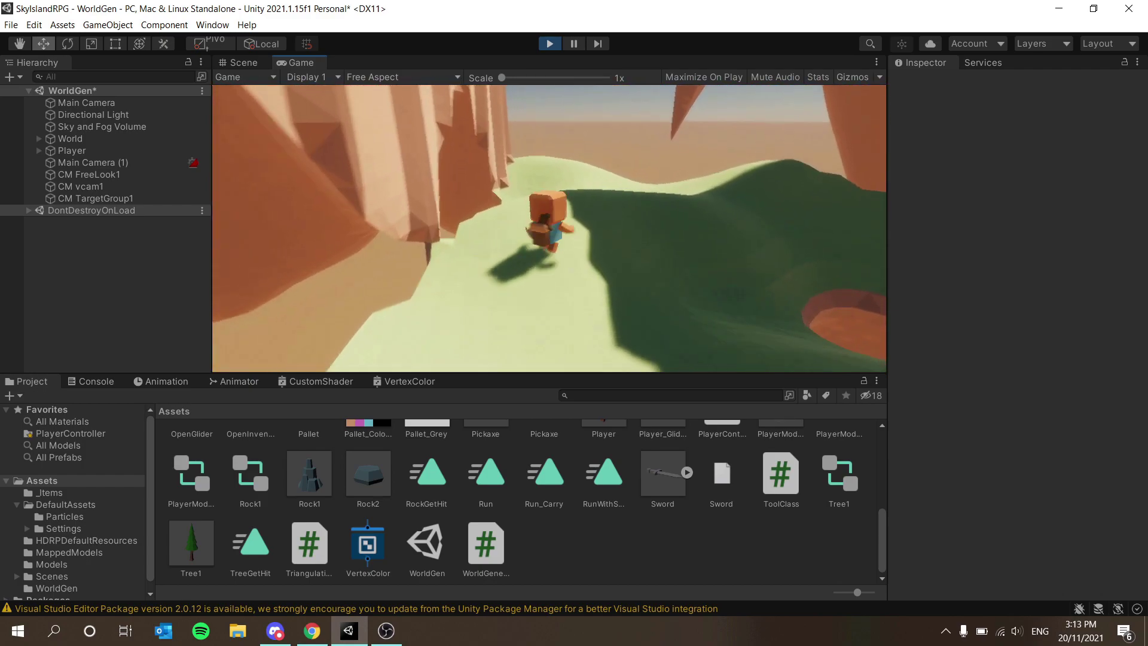
key(s)
key(a)
key(w)
key(s)
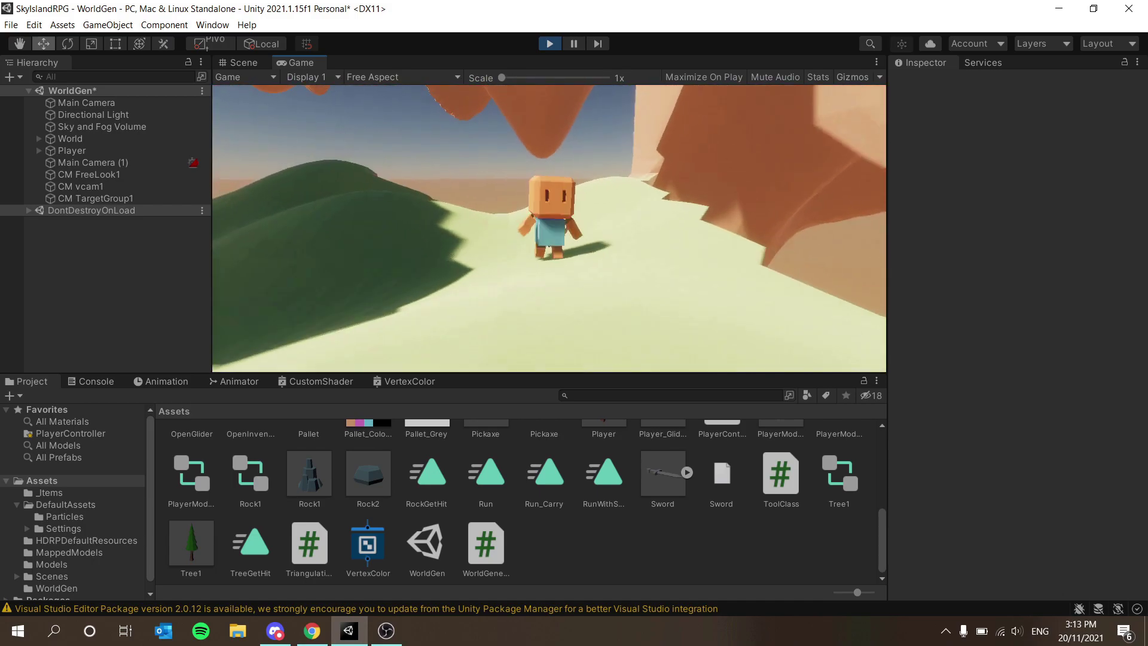
key(w)
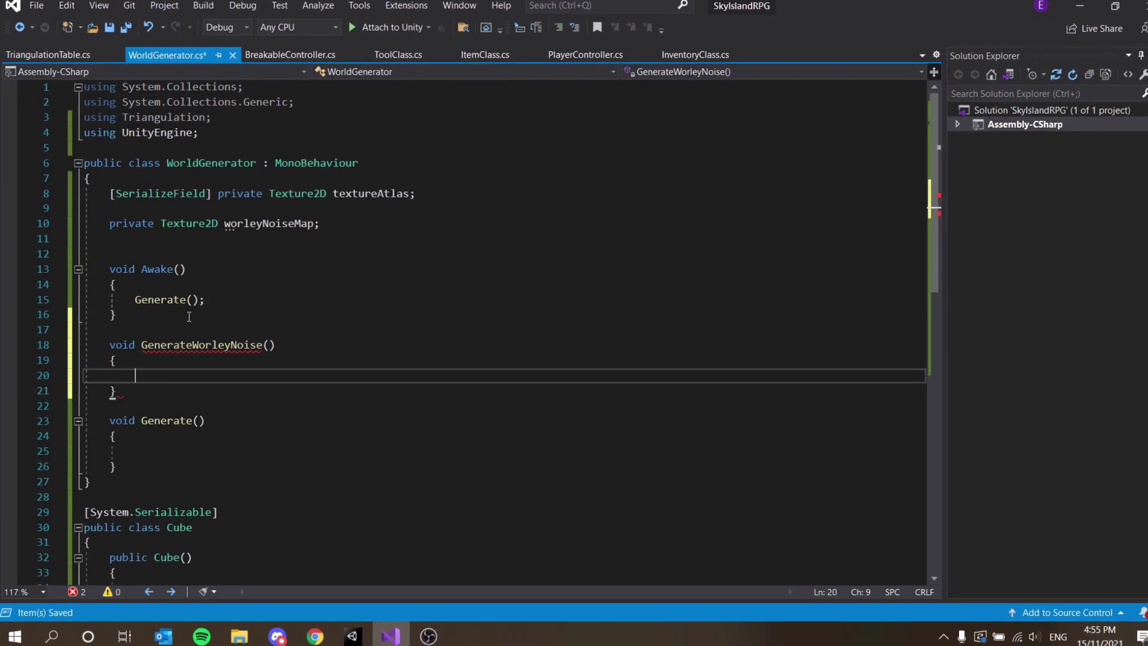
Step: Save WorldGenerator.cs and declare a serialized private int field worldSize above the textureAtlas field
key(ctrl+s)
click(168, 183)
key(Return)
text([SerializeField] private flo)
key(BackSpace)
key(BackSpace)
key(BackSpace)
text(int worldSize;)
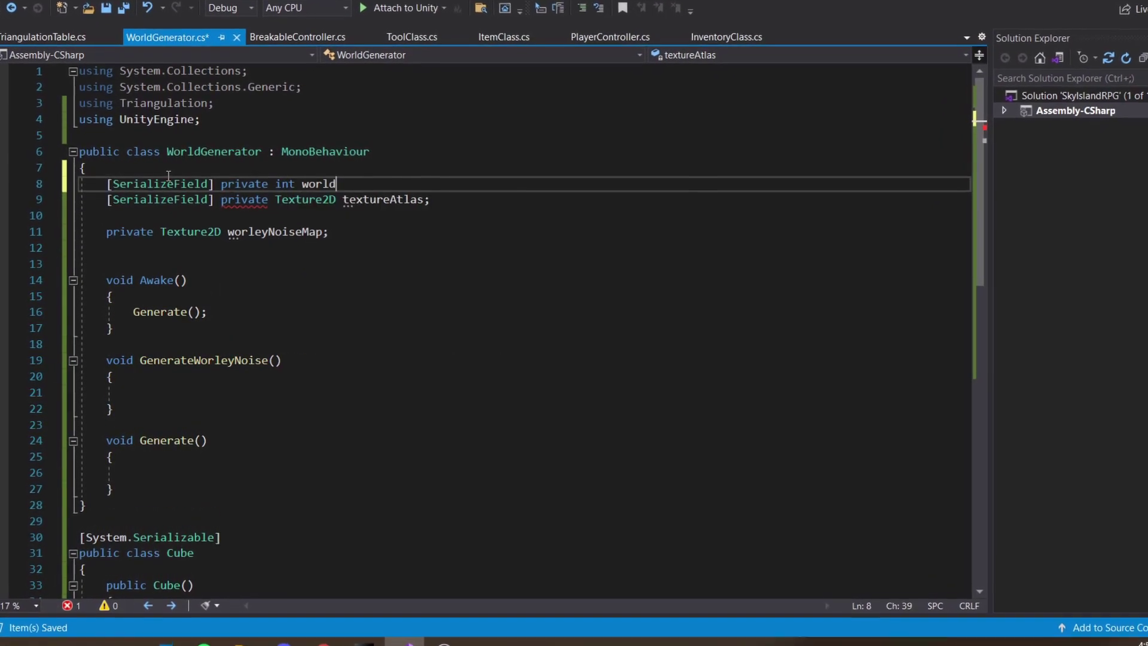
Step: Change the type of the worldSize field from int to Vector3
double_click(285, 184)
text(Vec)
key(Tab)
click(383, 201)
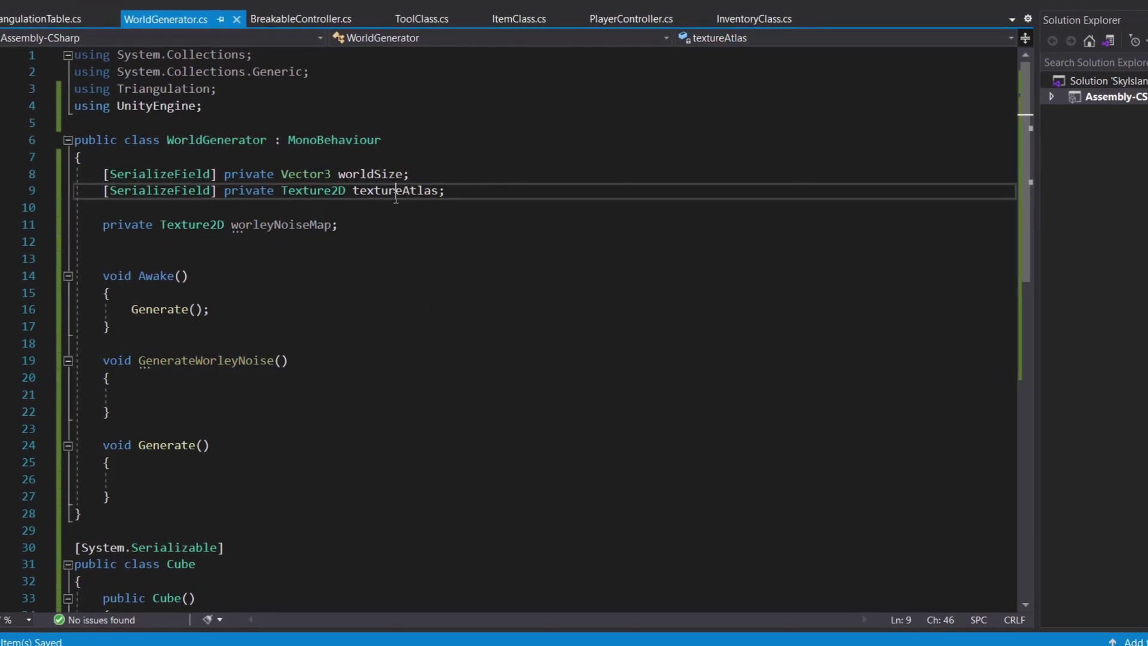
Step: In GenerateWorleyNoise, assign worleyNoiseMap a new Texture2D sized by worldSize.x and worldSize.z
click(138, 393)
text(worleyNoiseMap = new)
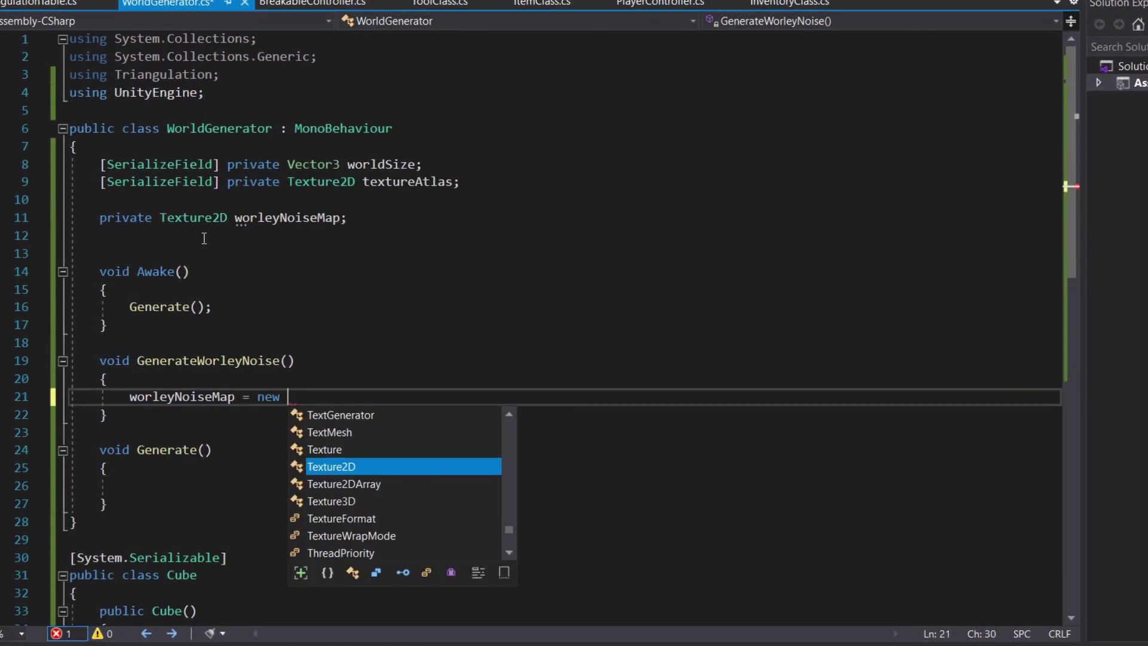
key(Tab)
text(()
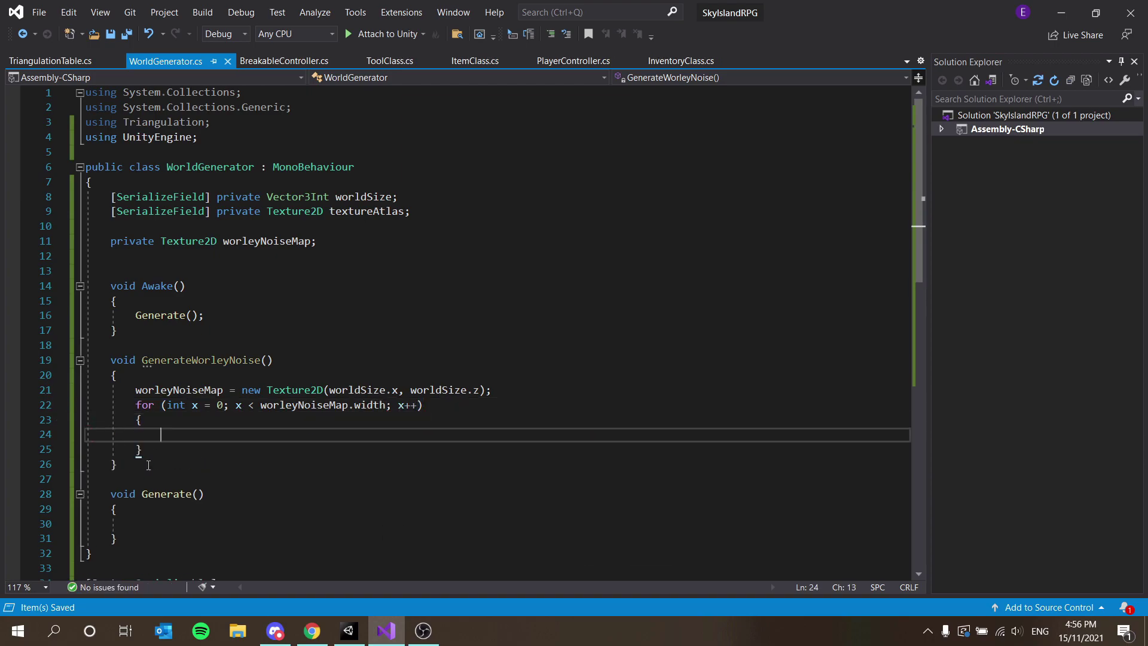
Step: Make the nested for loop iterate y from 0 while y < worleyNoiseMap.height with y++
double_click(220, 434)
text(z)
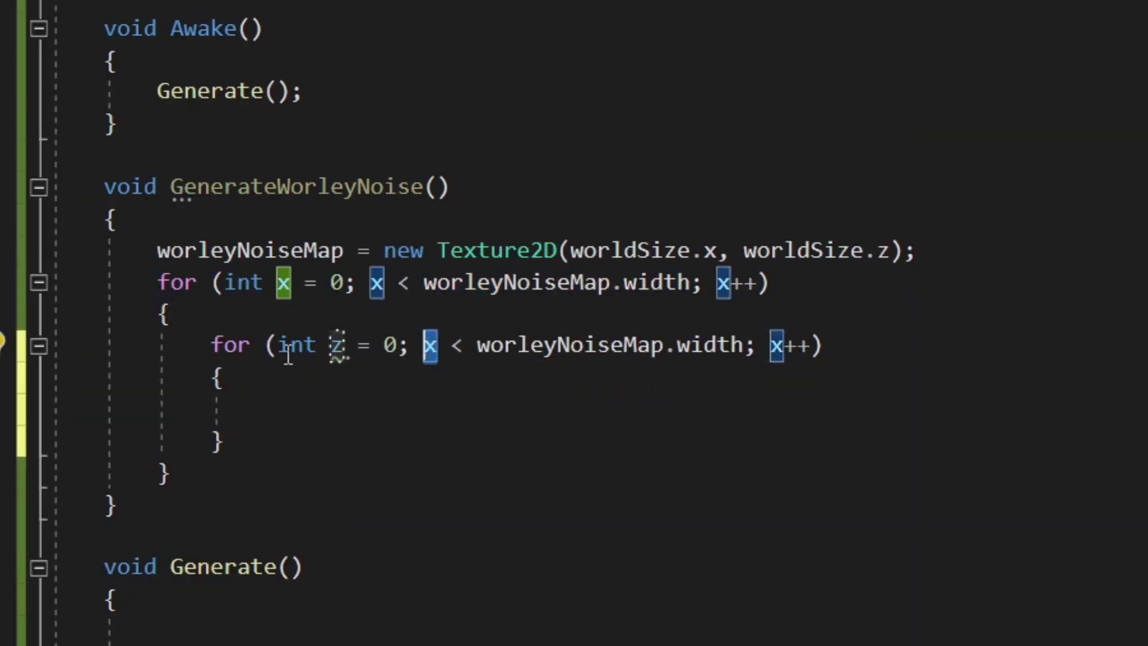
double_click(336, 344)
text(y)
double_click(430, 345)
text(y)
double_click(709, 345)
text(height)
double_click(789, 345)
text(y)
key(Escape)
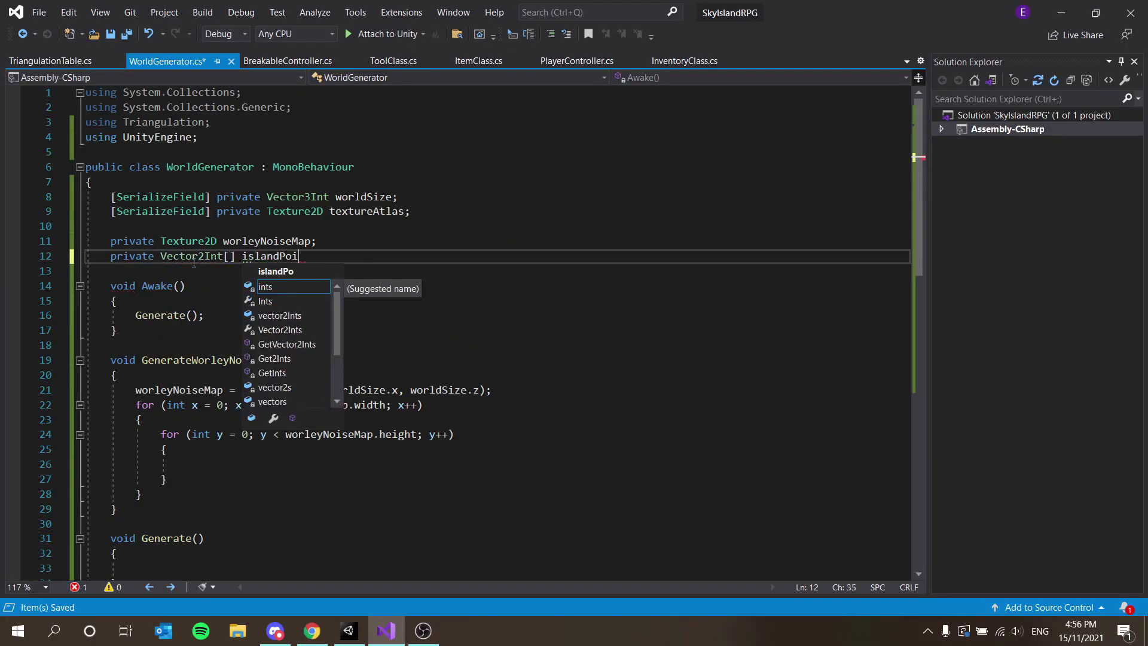
Step: Declare the private Vector2Int array islandPoints and a serialized private int numIslands = 10
scroll(359, 299, down, 1)
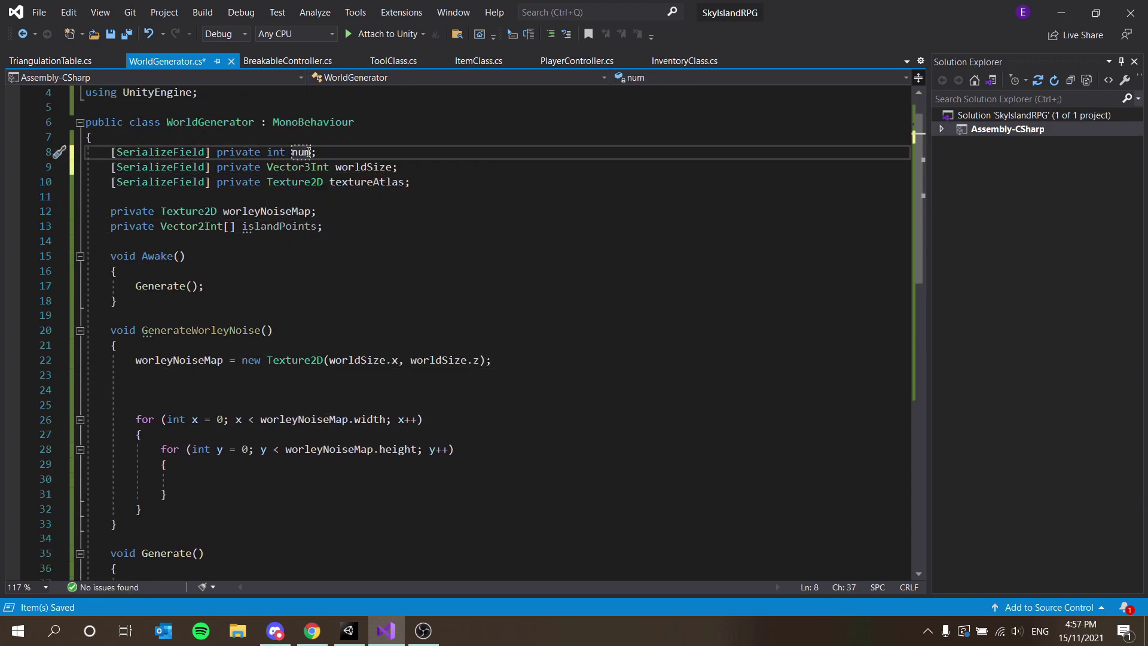
text(= 10)
click(281, 377)
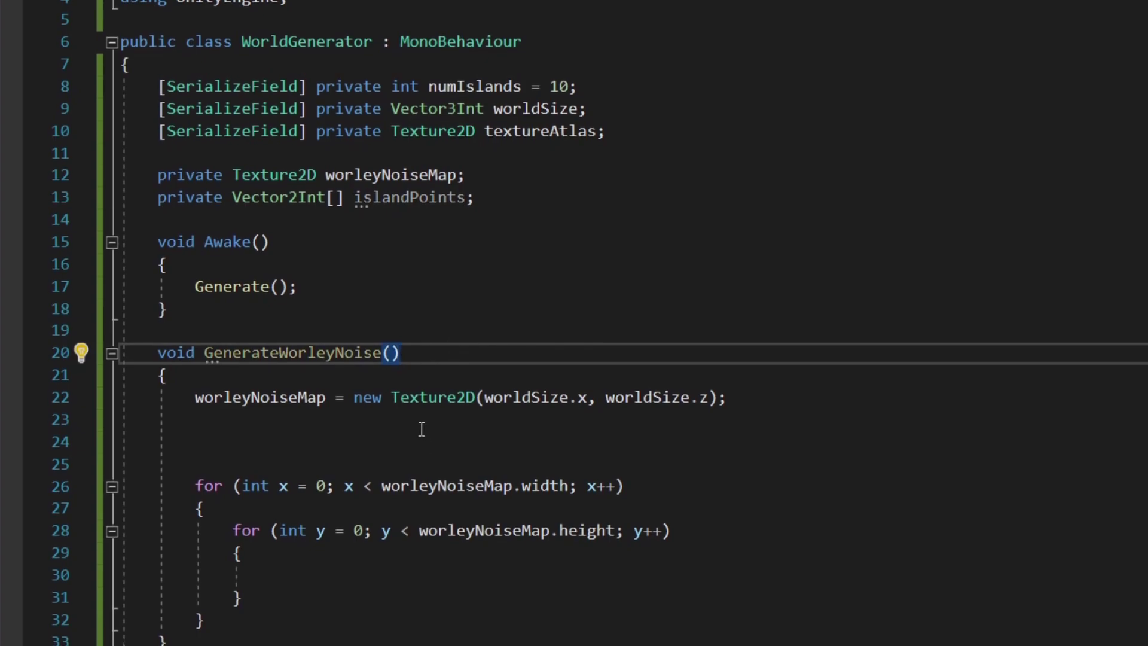
Step: Add a for loop over i from 0 to numIslands with an empty body above the x loop in GenerateWorleyNoise
key(Down)
text(for(int i = 0; i < num)
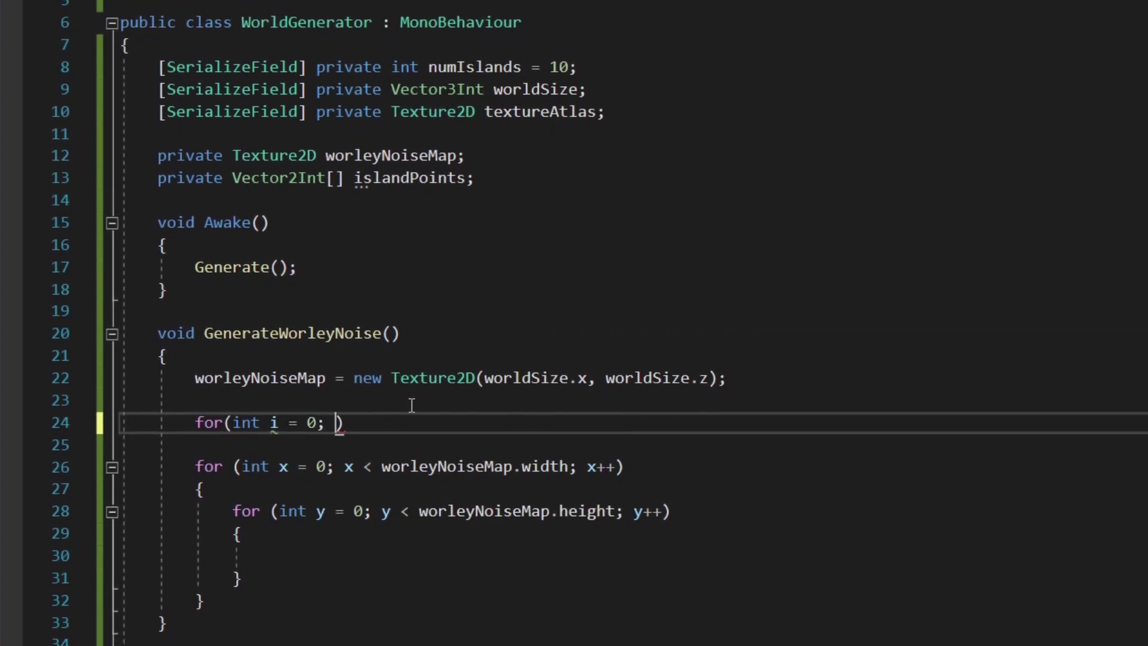
text(Islands; i++))
key(Return)
text({)
key(Return)
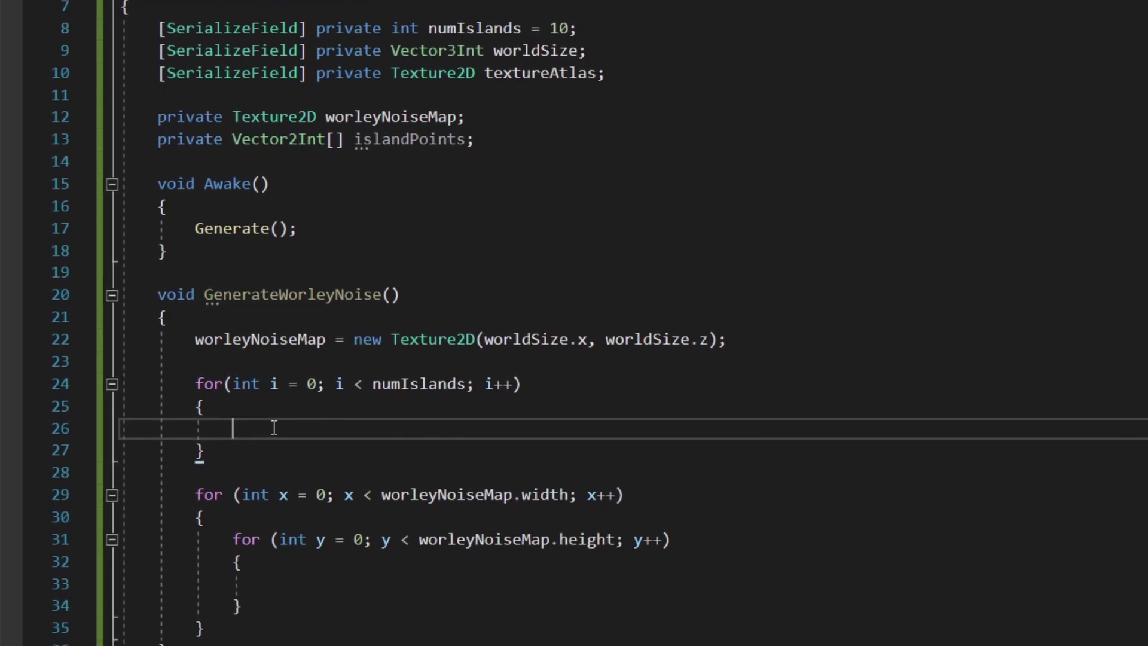
Step: Begin a worleyNoiseMap.SetPixel call inside the island loop with Random.Range(0, worleyNoiseMap.width) as its x coordinate
text(worleyNoiseMap.SetPixel(Random.RandomRa)
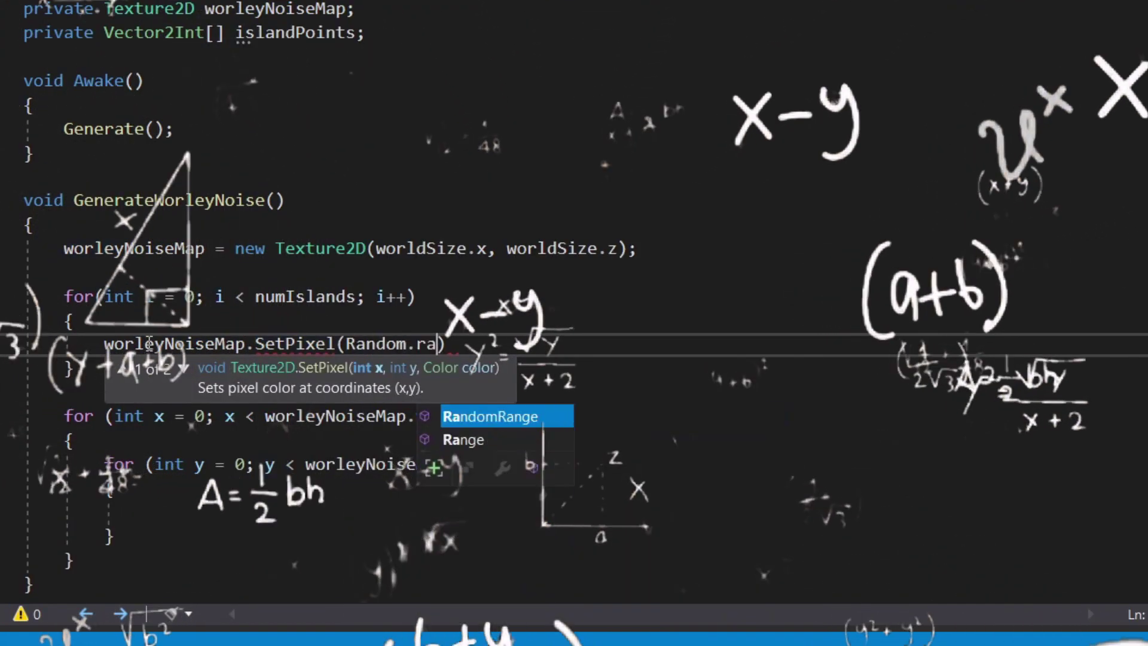
key(BackSpace)
key(BackSpace)
key(BackSpace)
key(BackSpace)
key(BackSpace)
text(ge(0, world)
key(BackSpace)
key(BackSpace)
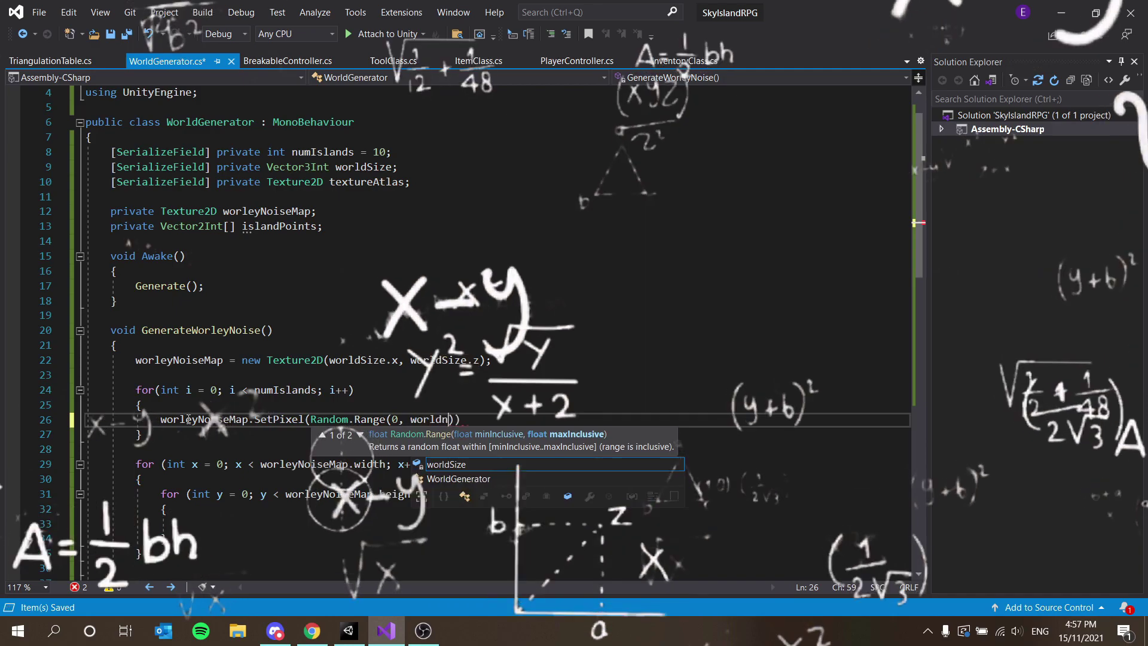
text(leyNoiseMap.width))
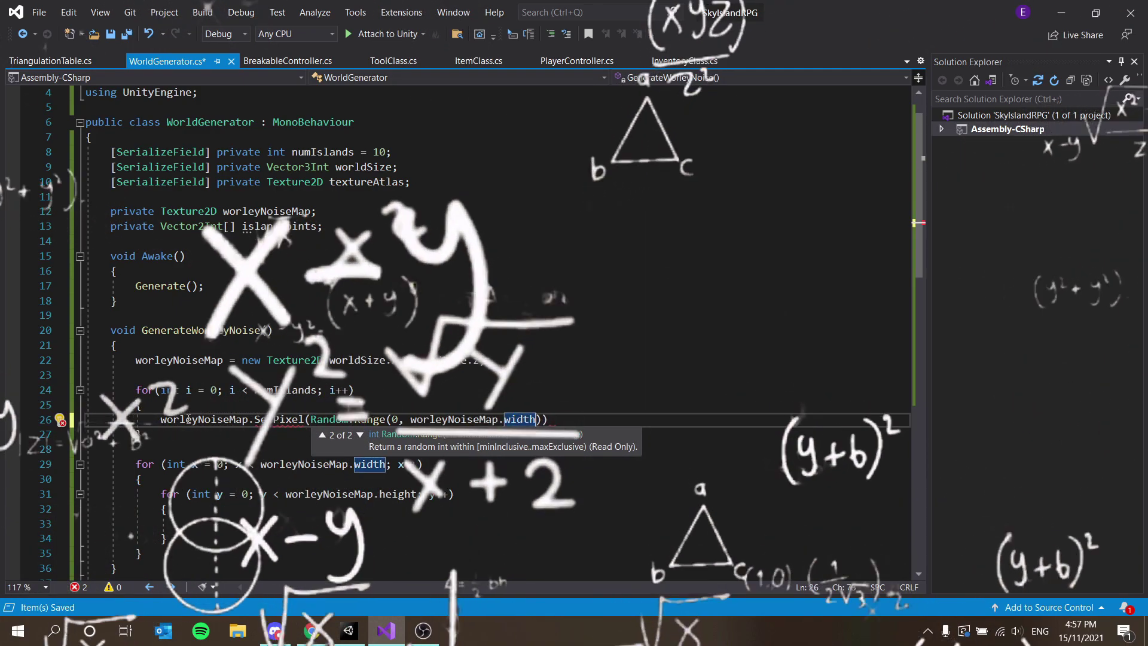
Step: Complete the SetPixel call with Random.Range(0, worleyNoiseMap.y) as the y coordinate and Color.white as the colour
text(, Random.r)
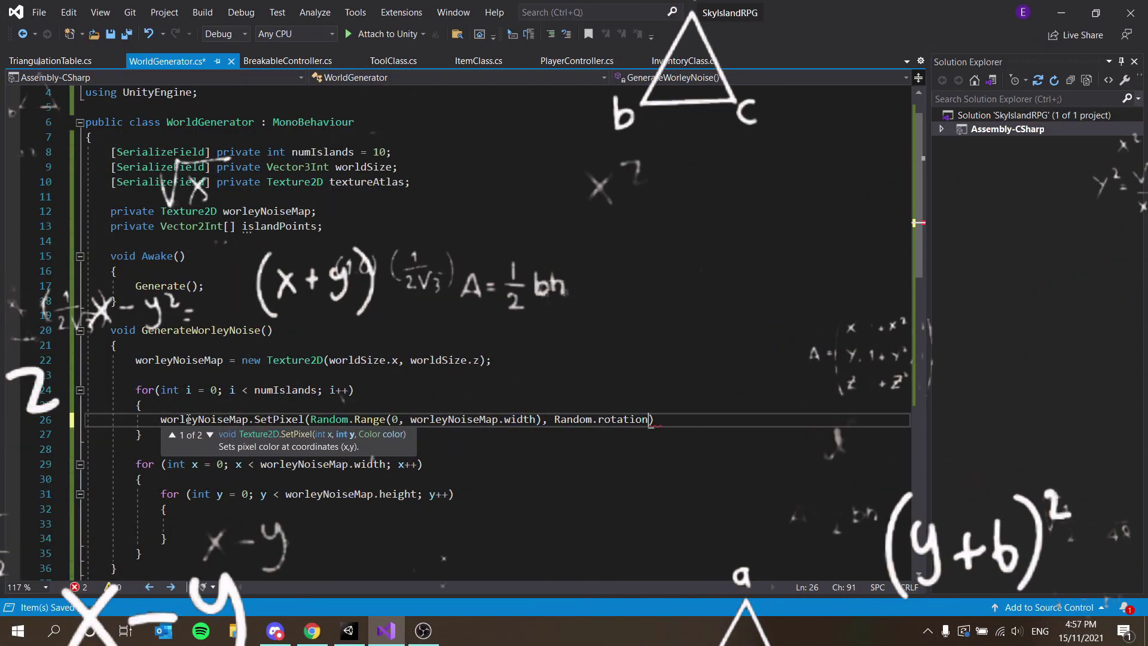
text(ange(0, worleyNoiseMap.y)
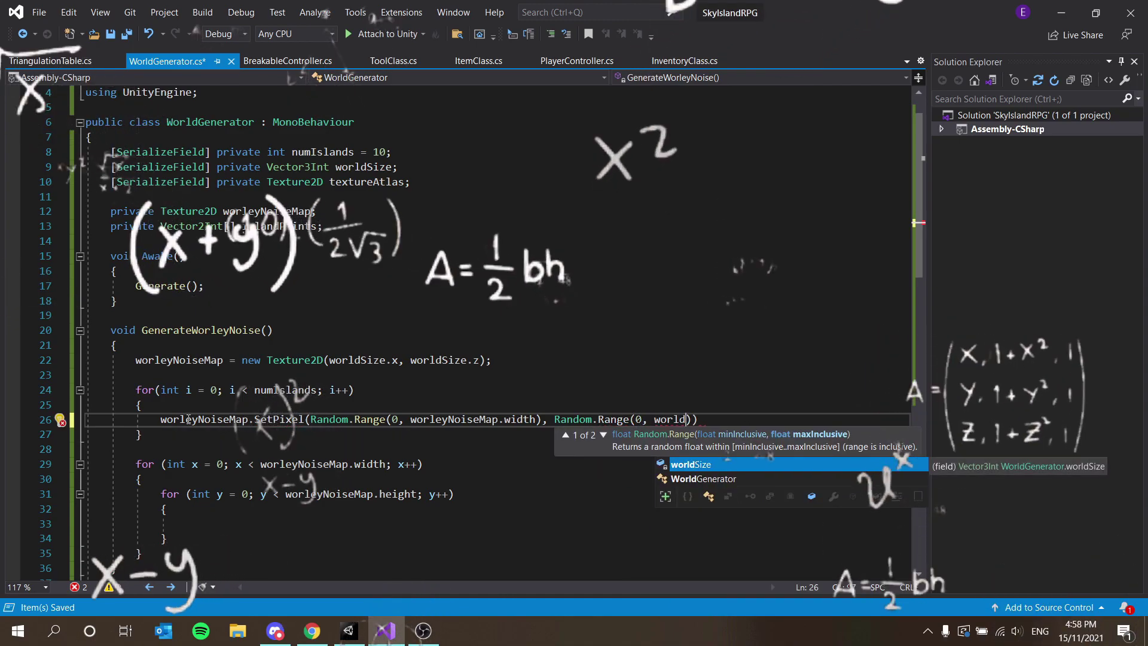
text(), Color.white);)
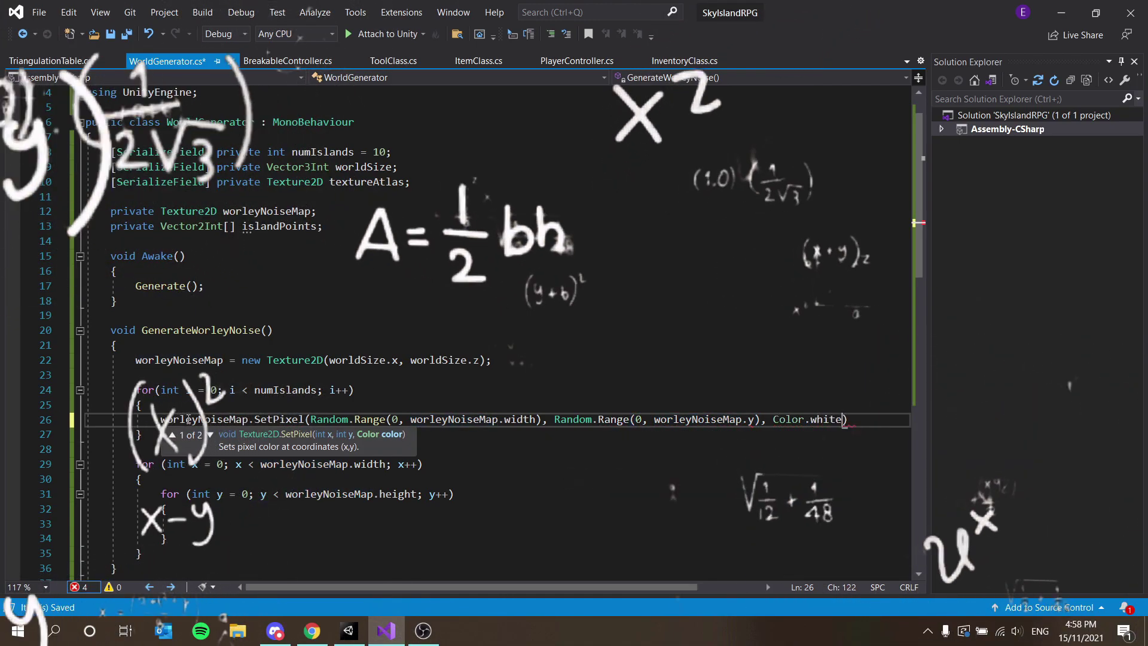
scroll(382, 352, down, 1)
key(Down)
key(Down)
scroll(382, 361, up, 1)
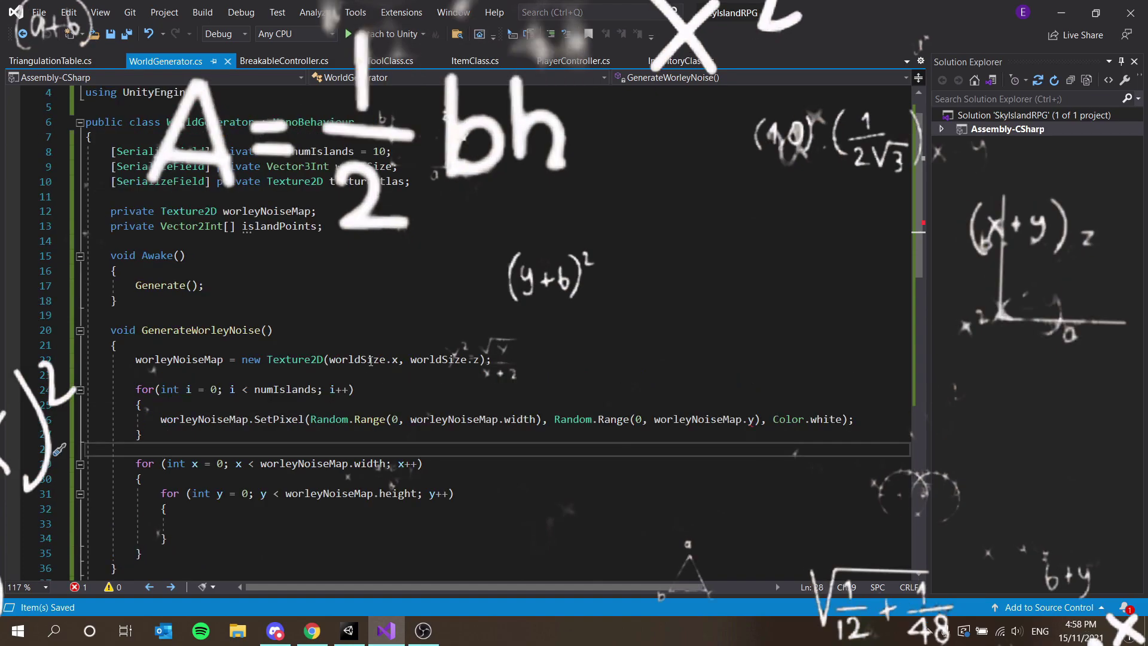
Step: Comment out the SetPixel line and begin an assignment to islandPoints[i] on a new line above it
click(143, 424)
text(//)
key(ctrl+Return)
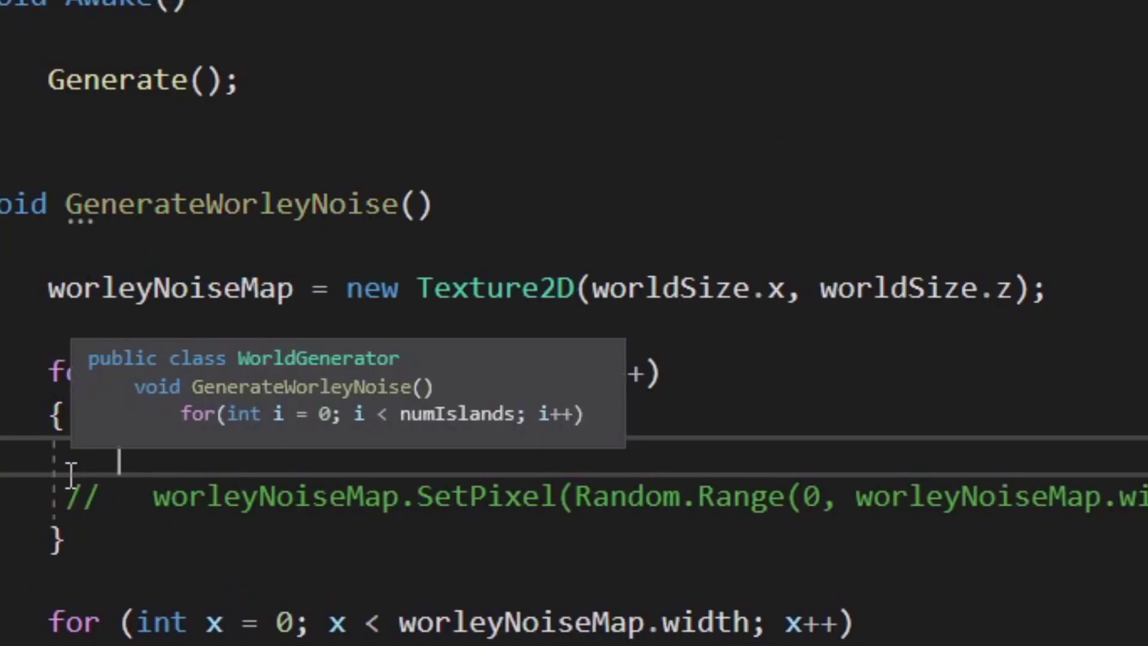
text(islandPoints.Le)
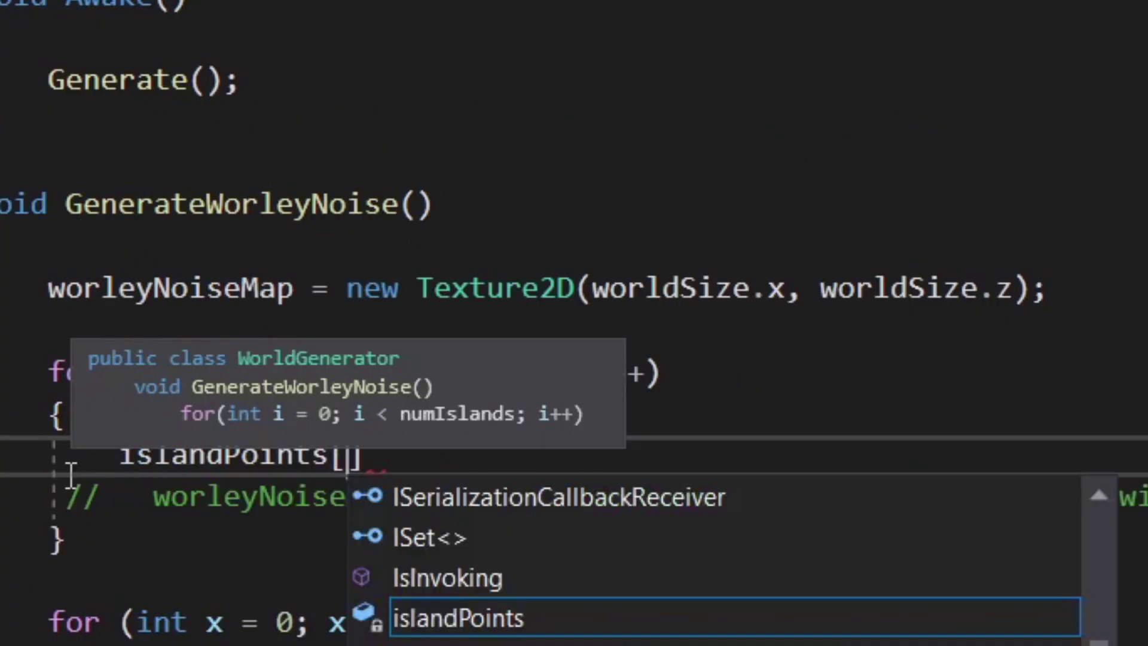
text(i] =)
Step: Initialise islandPoints as new Vector2Int[numIslands] below the worleyNoiseMap assignment, followed by a blank line
click(500, 227)
click(353, 326)
text(islandPoints = n)
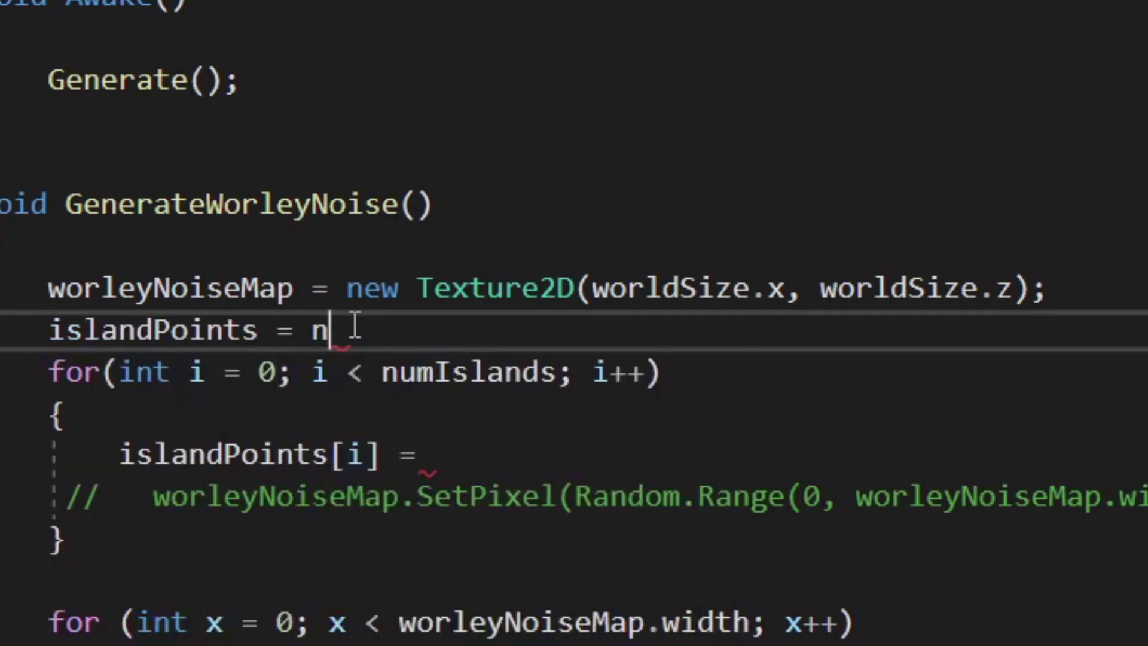
text(ew Vector2Int[numIslands])
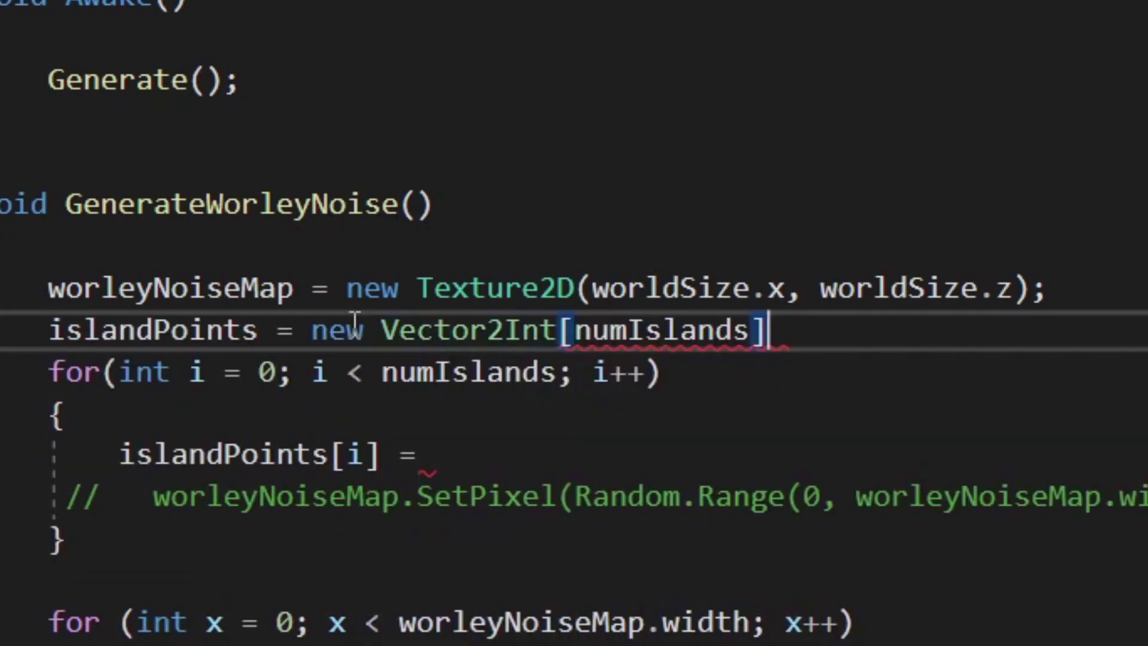
text(;)
key(Return)
Step: Assign islandPoints[i] a new Vector2Int using the Random.Range expressions copied from the SetPixel line, with worleyNoiseMap.height as the second upper limit
drag(592, 536, 1144, 538)
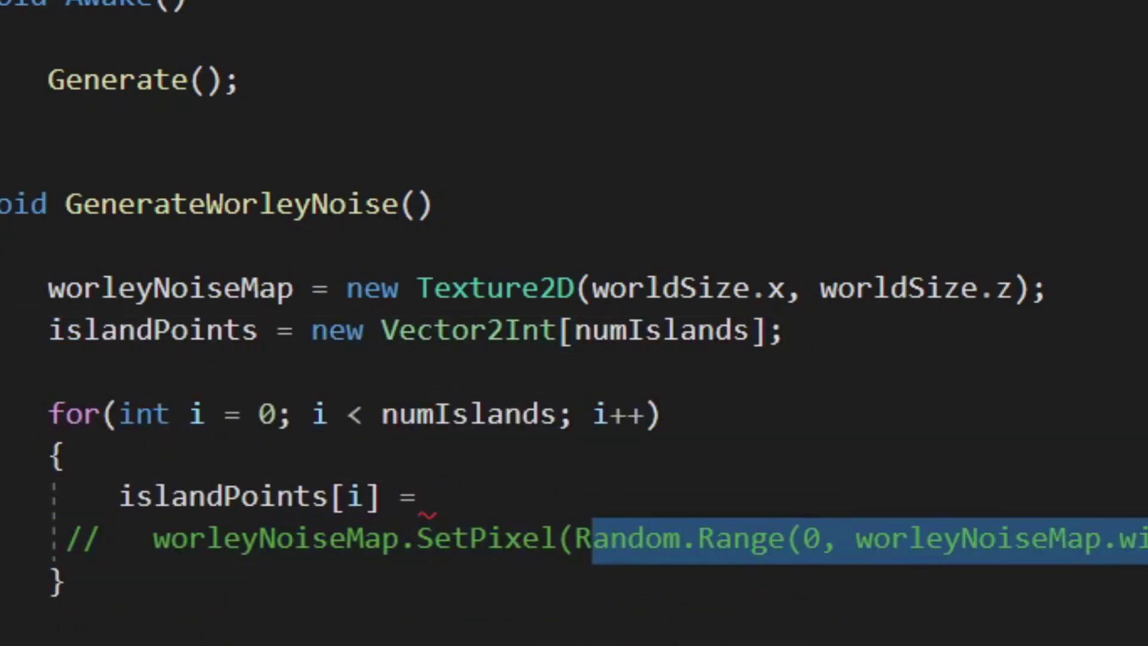
key(ctrl+c)
click(630, 487)
text(new Vector2Int()
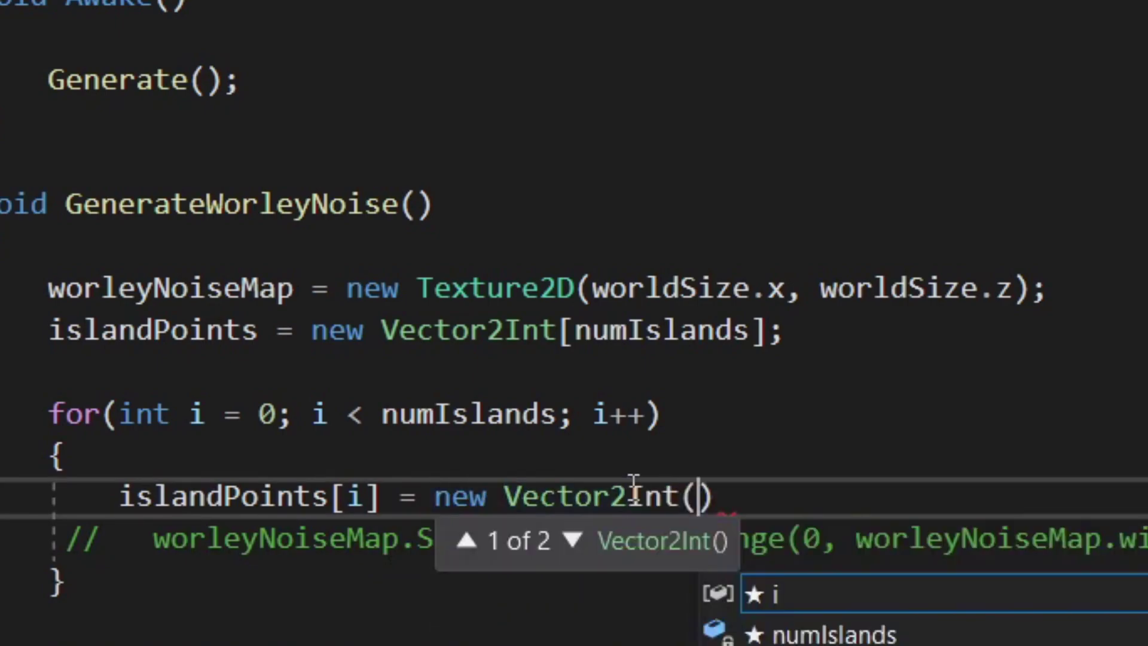
key(ctrl+v)
click(733, 495)
click(813, 434)
key(BackSpace)
text(h)
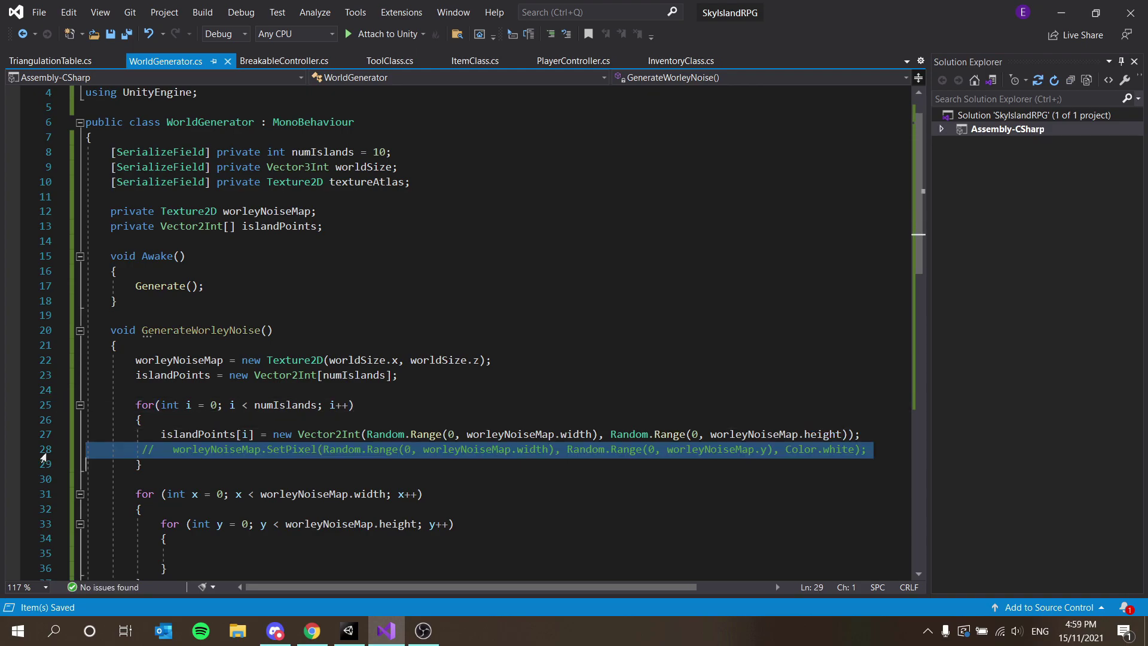
Step: Delete the commented-out SetPixel line from the island loop
key(Delete)
scroll(211, 456, down, 2)
click(211, 453)
drag(338, 364, 97, 315)
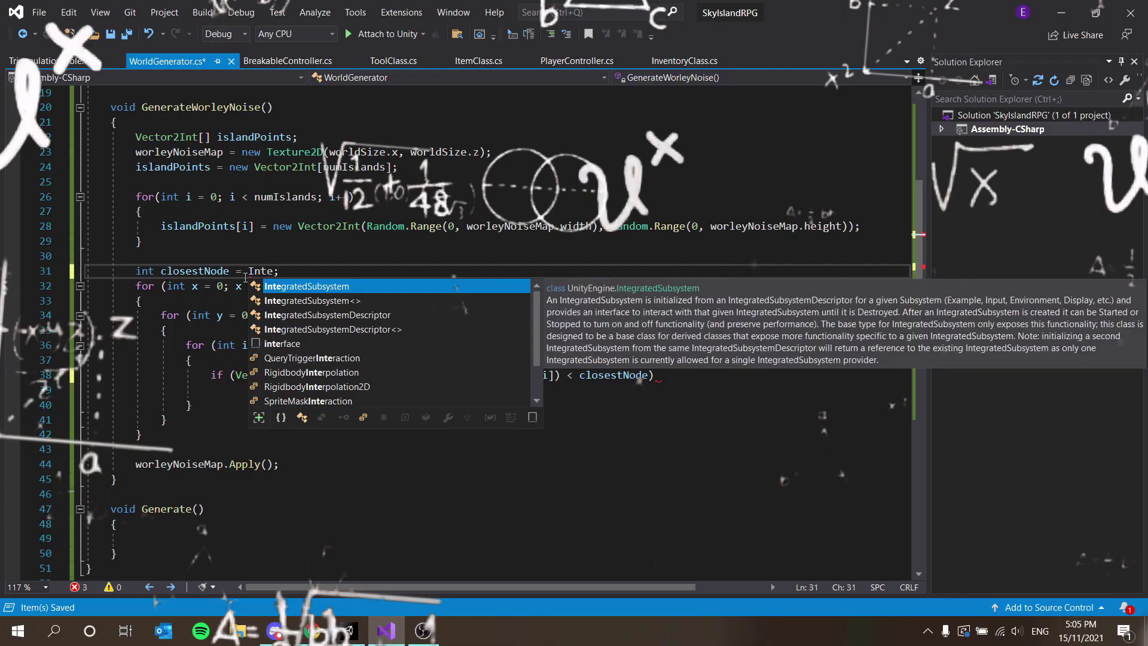
Step: Initialise the int variable closestNode to int.MaxValue above the x loop
text(MaxValue;)
key(Down)
key(Down)
Step: Under the distance if-condition, assign closestNode the expression Vector2.Distance(new Vector2(x, y), islandPoints[i])
click(715, 374)
key(Down)
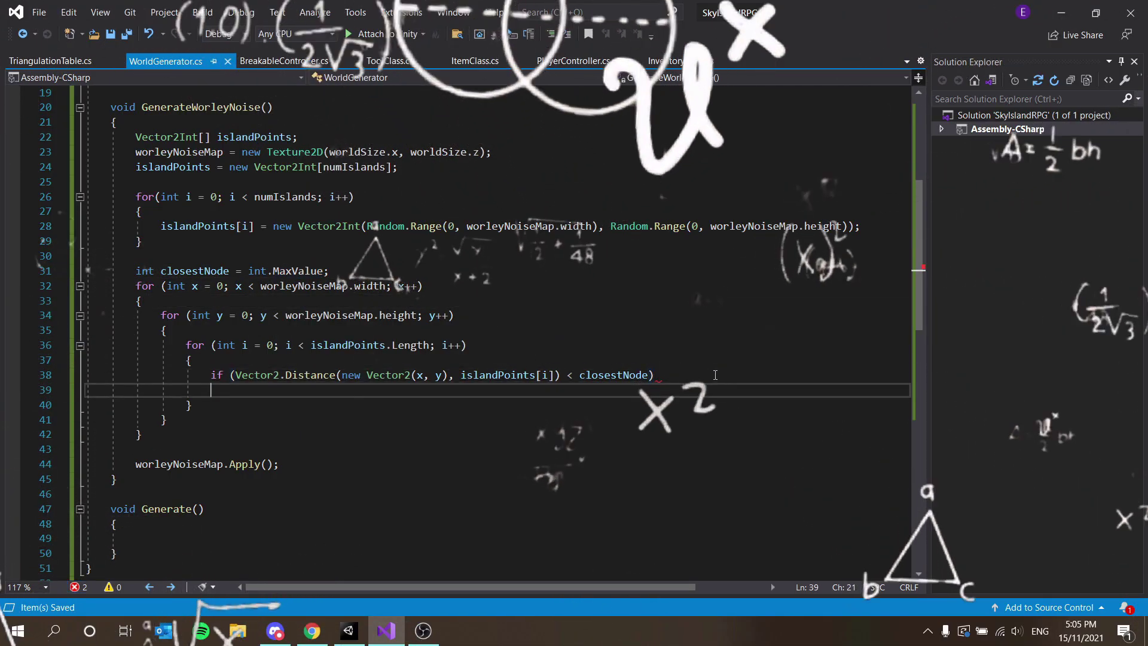
text(closestNode =)
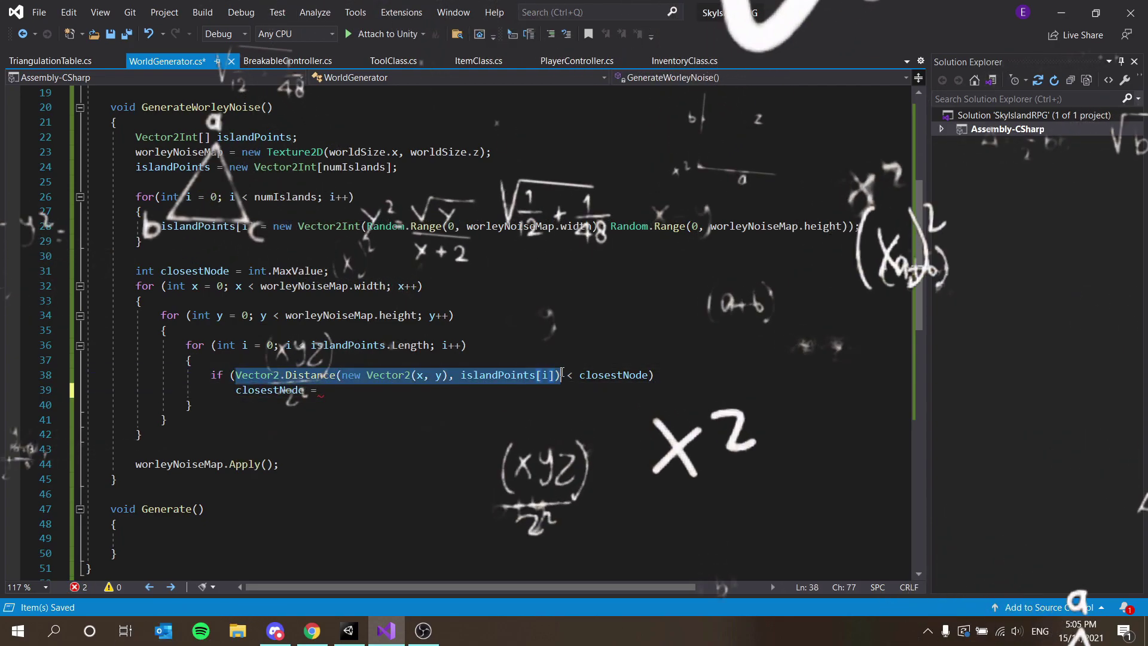
key(ctrl+v)
text(;)
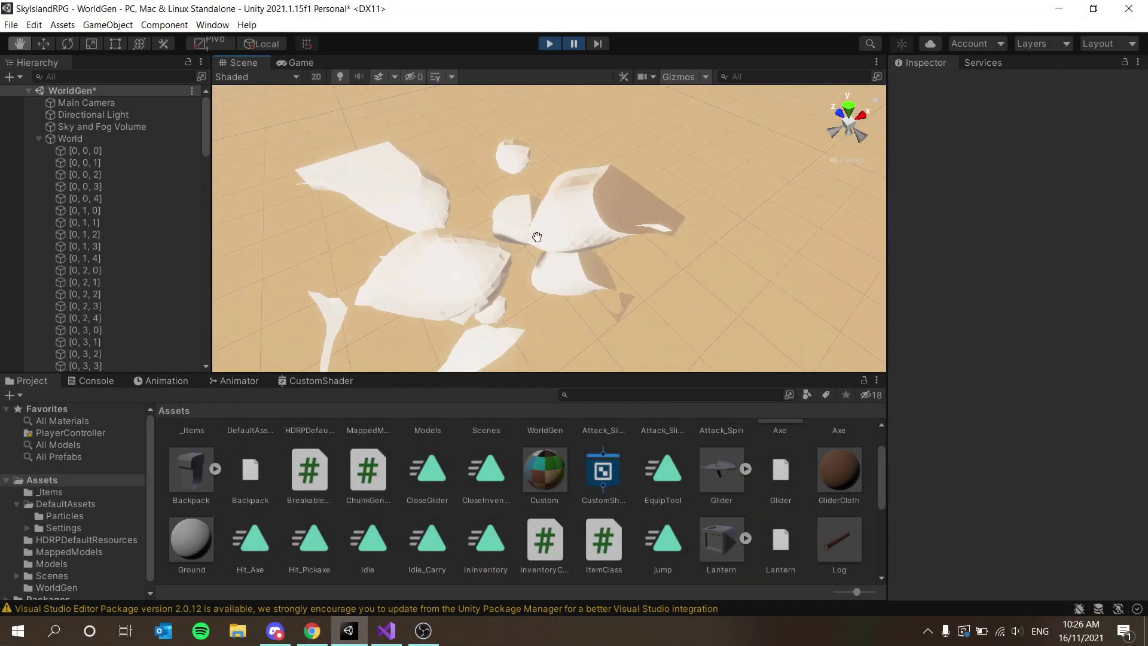
Step: Switch to Unity and examine the generated floating islands from above, the side and close up in the Scene view
alt+drag(536, 237, 510, 115)
right_drag(511, 115, 504, 146)
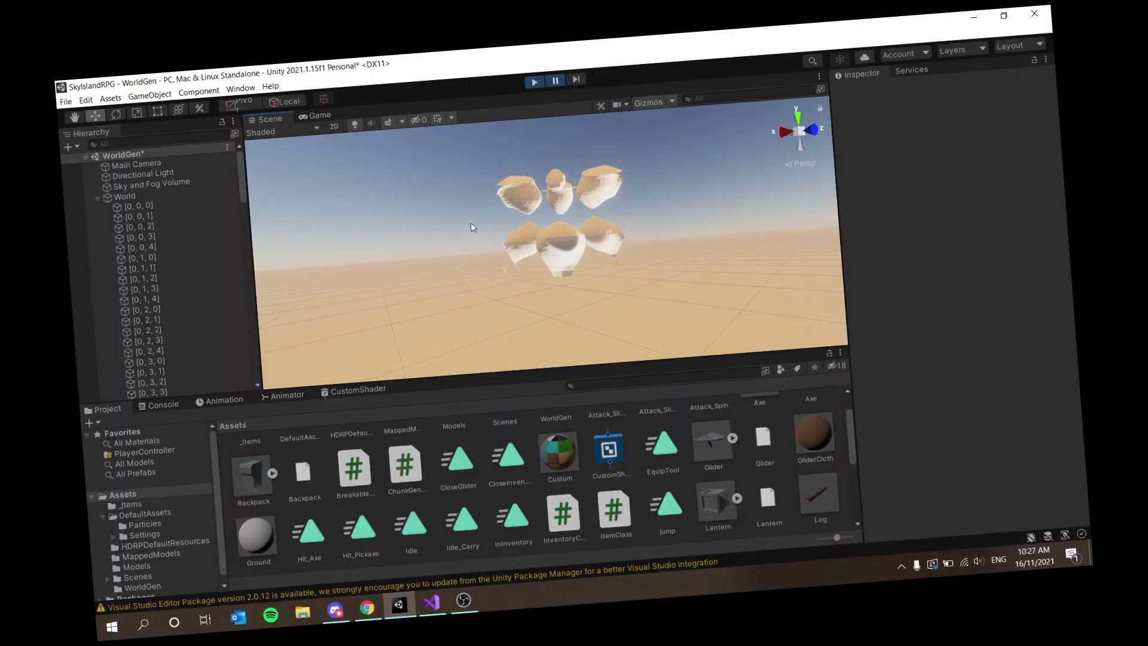
right_drag(468, 225, 578, 232)
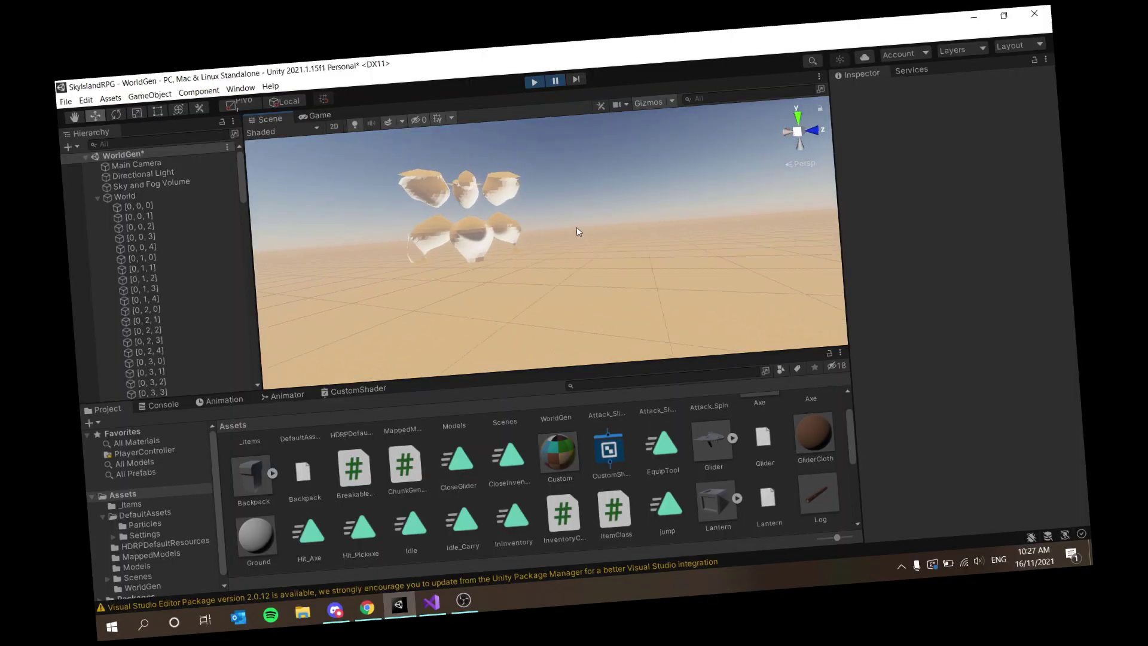
right_drag(630, 257, 440, 226)
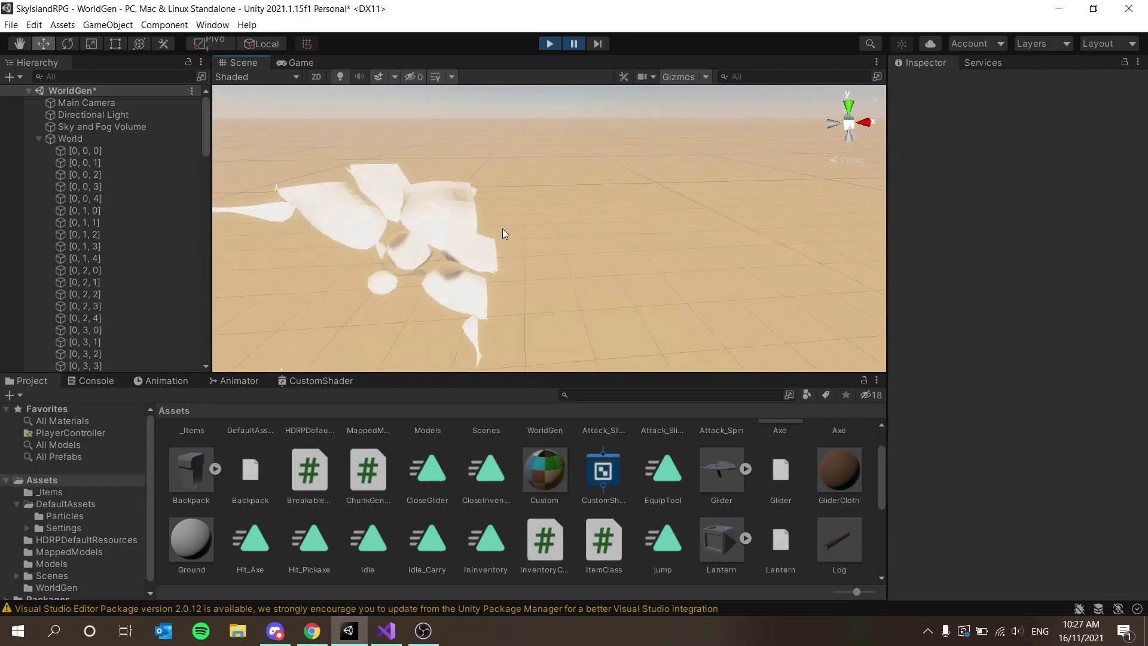
right_drag(503, 233, 571, 61)
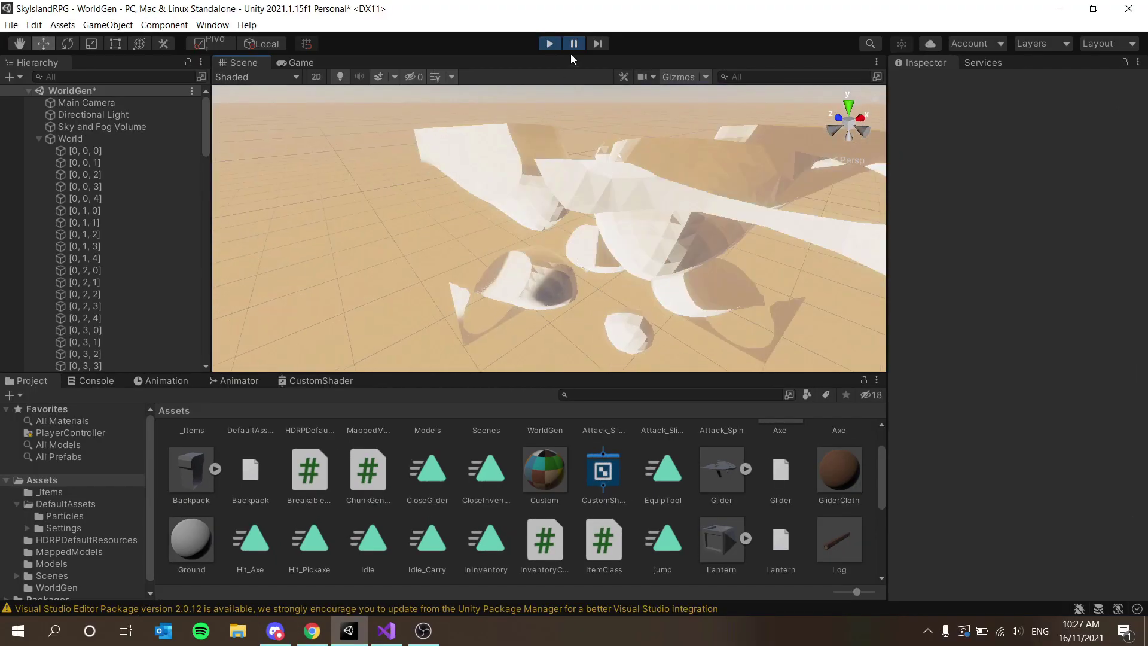
Step: Stop play mode and set the World object's Perlin noise frequency to 0.05 in its World Generator script
click(549, 44)
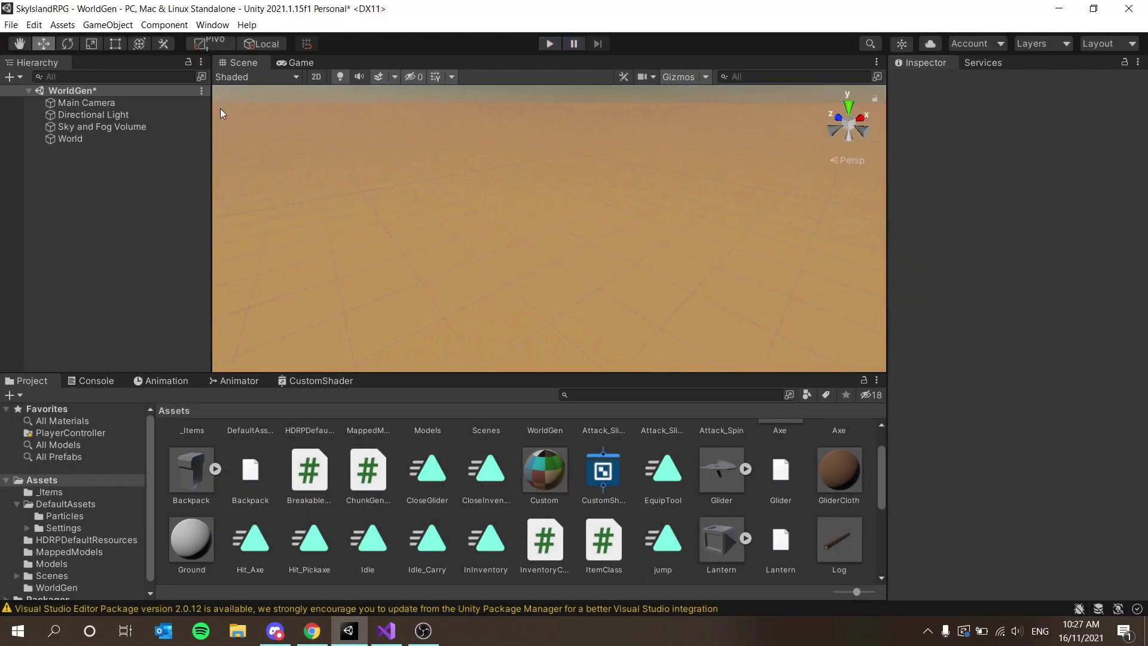
click(95, 139)
click(1042, 224)
click(1046, 238)
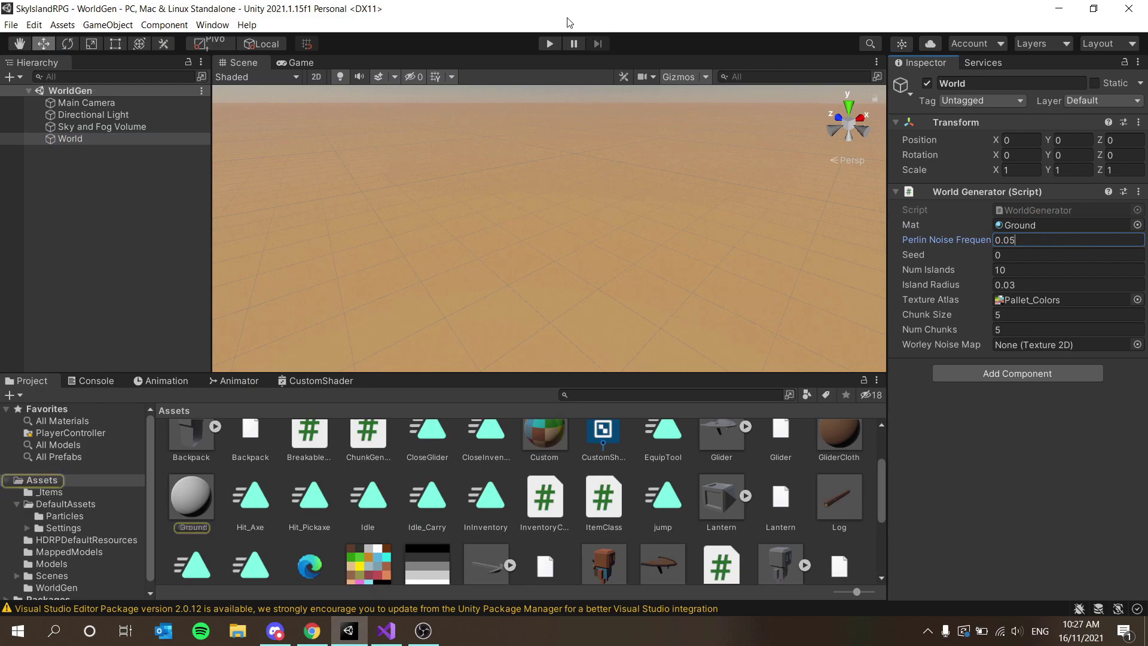
Step: Run the scene again and inspect the newly generated islands from different angles
click(558, 45)
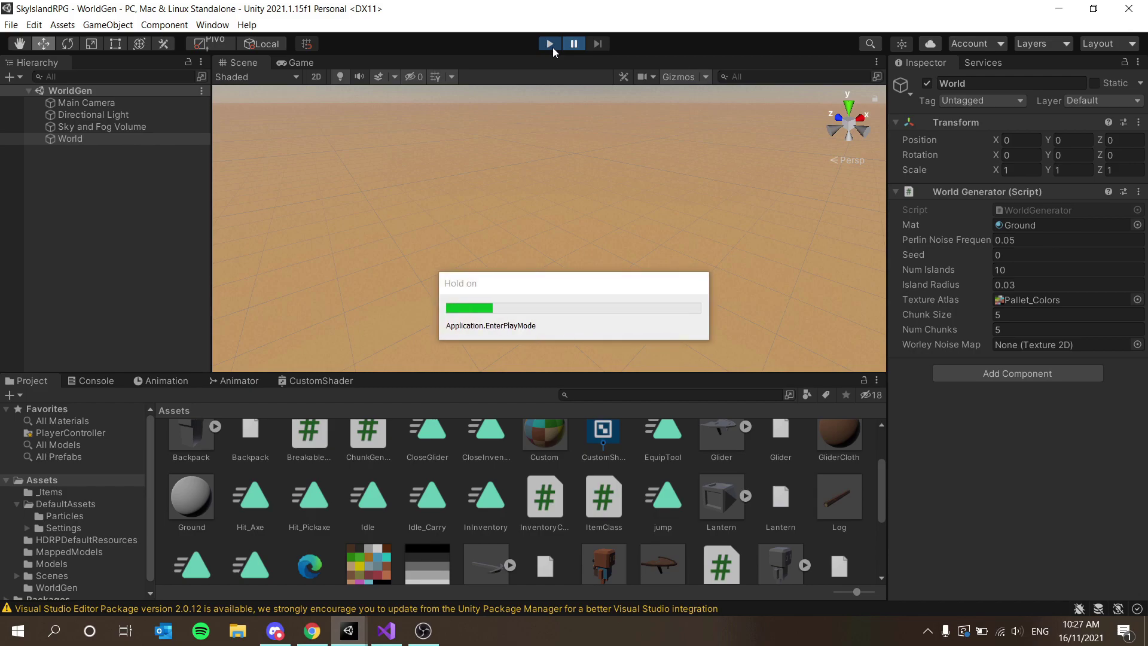
alt+drag(610, 203, 700, 179)
middle_drag(700, 180, 614, 220)
click(623, 161)
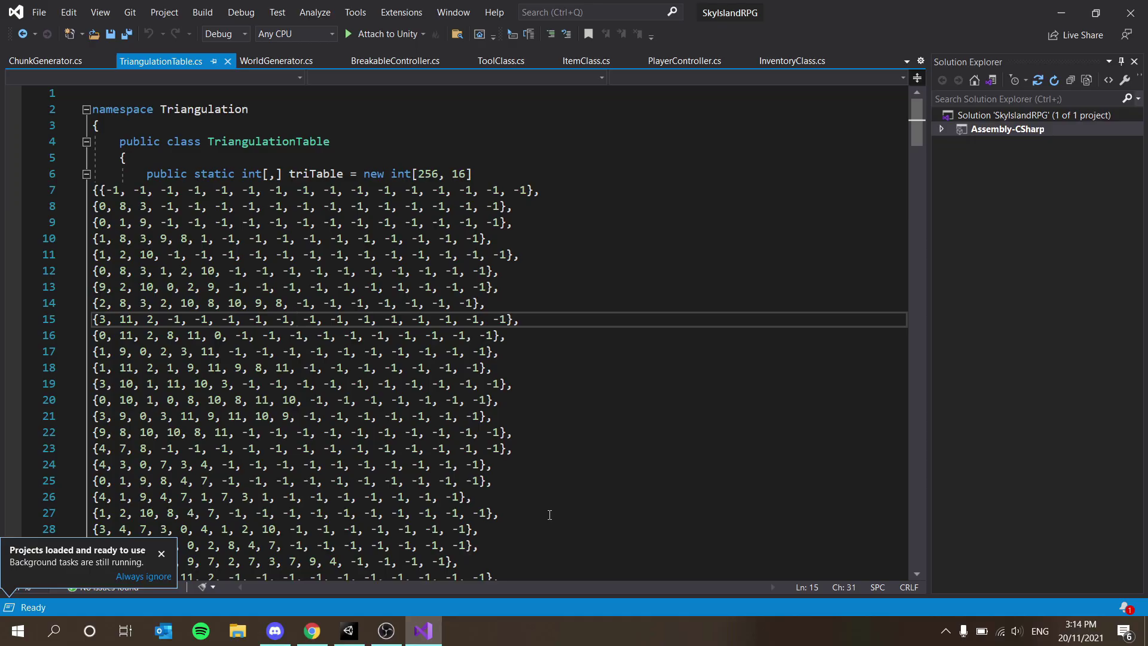
Step: Examine the rows of the triTable array in TriangulationTable.cs, highlighting the first entries of the table
scroll(562, 416, down, 5)
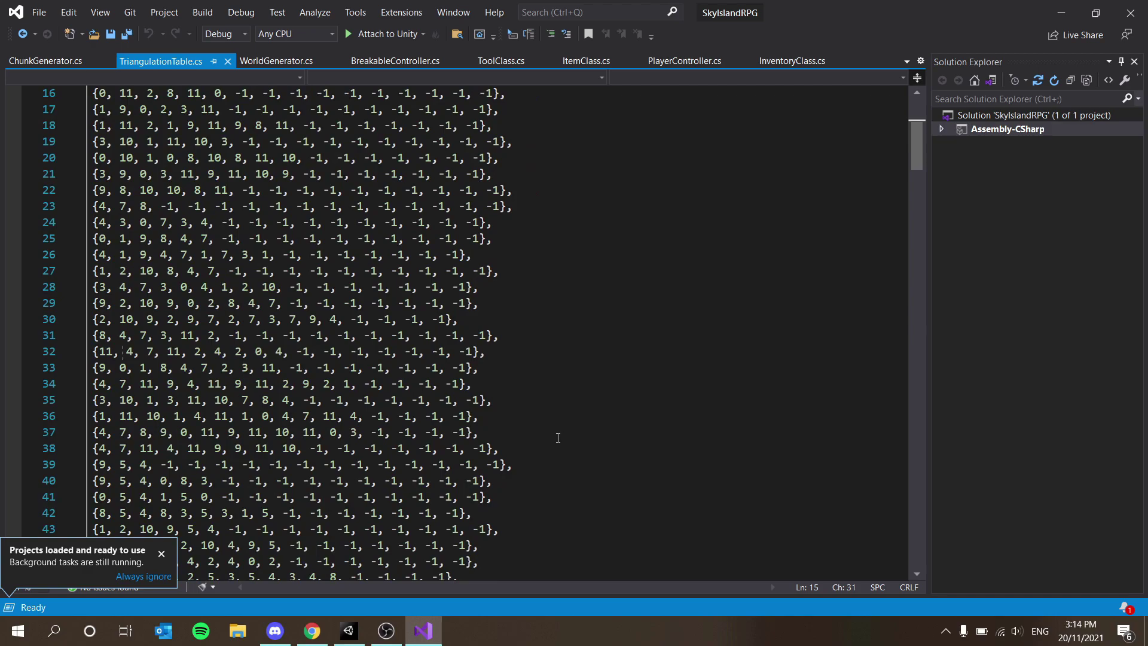
scroll(558, 439, up, 5)
scroll(557, 434, down, 14)
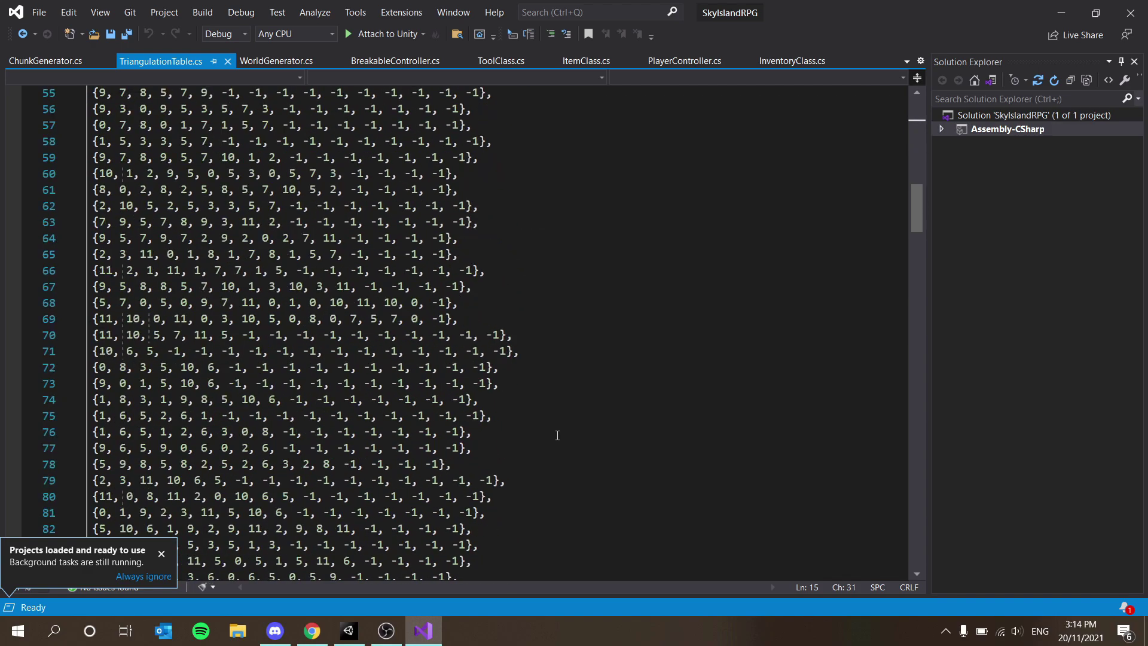
scroll(557, 434, up, 14)
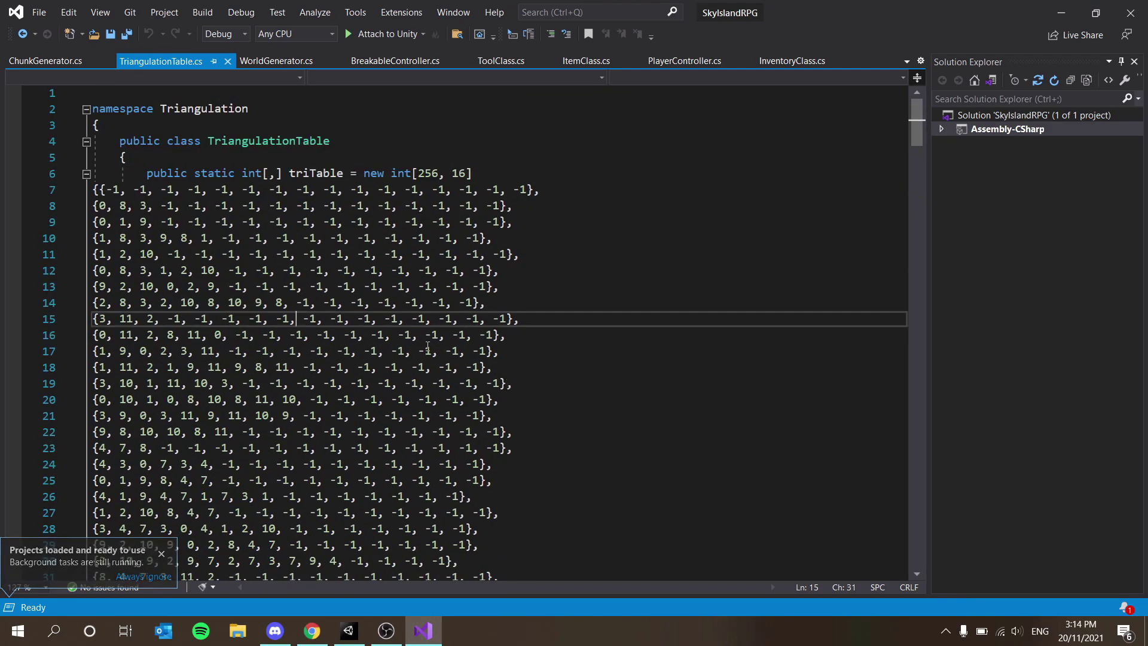
drag(557, 191, 574, 464)
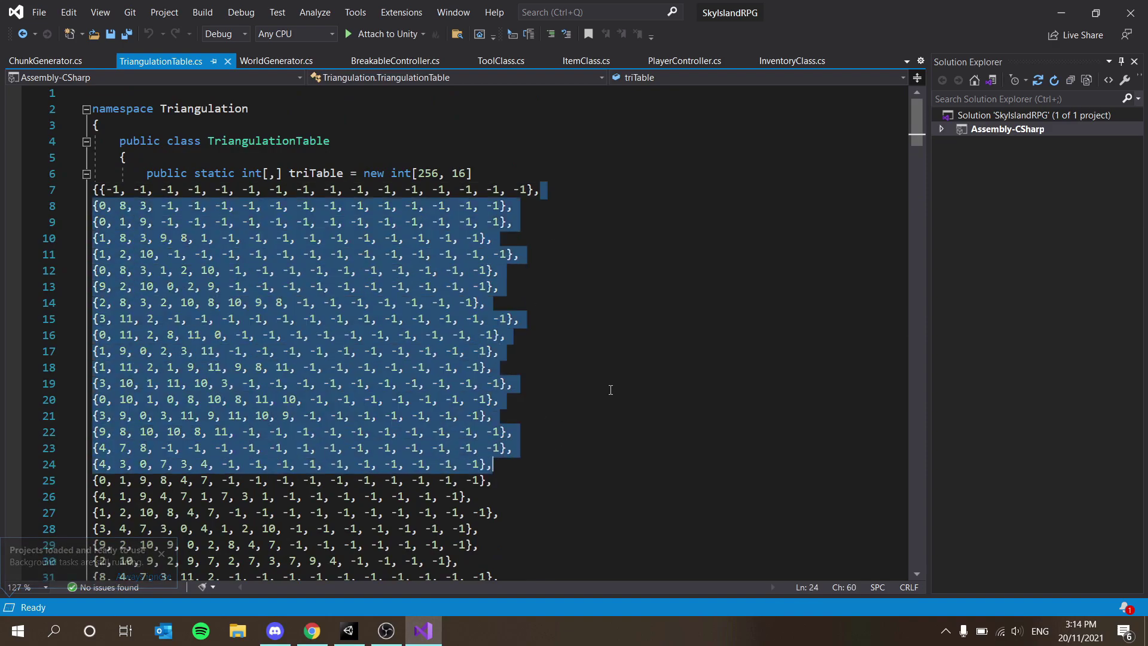
click(609, 386)
drag(94, 191, 287, 383)
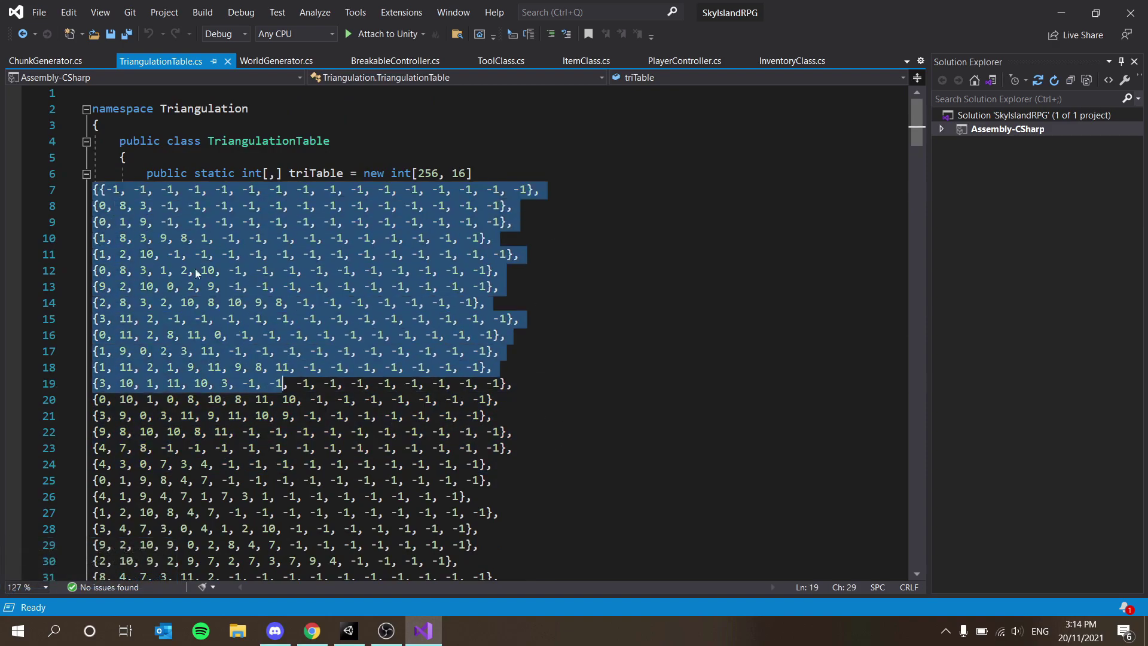
click(174, 237)
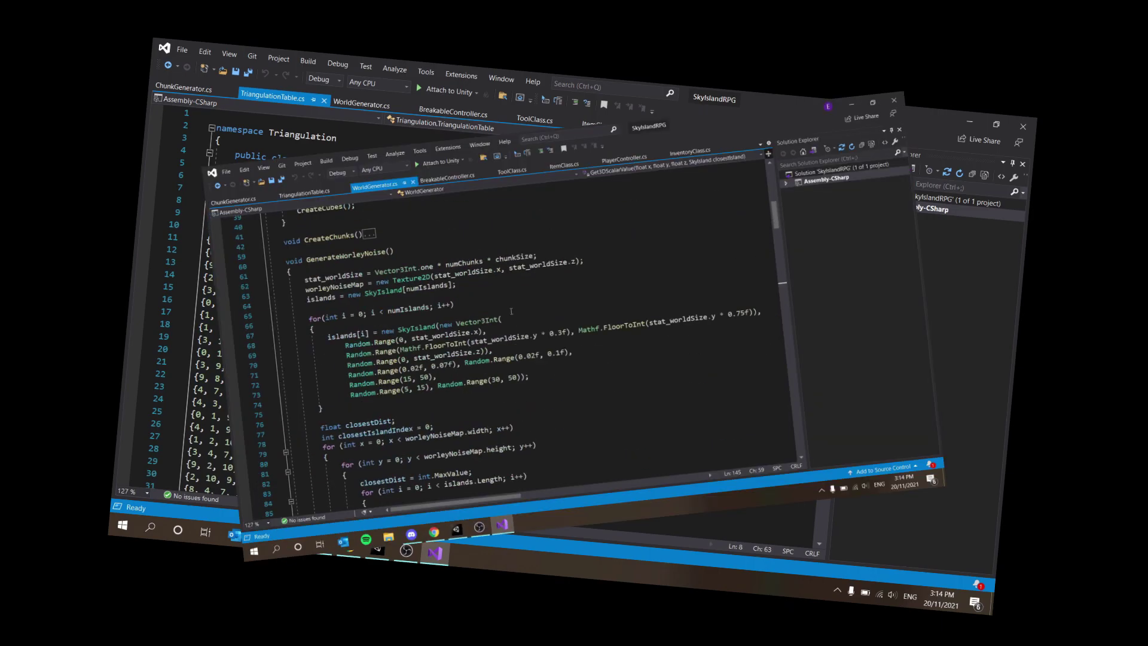
Step: Read through WorldGenerator.cs down to the SkyIsland and Cube classes, including the cube's vertices, nodes and CalculateTriangulation conditions
scroll(404, 282, up, 5)
scroll(404, 282, down, 20)
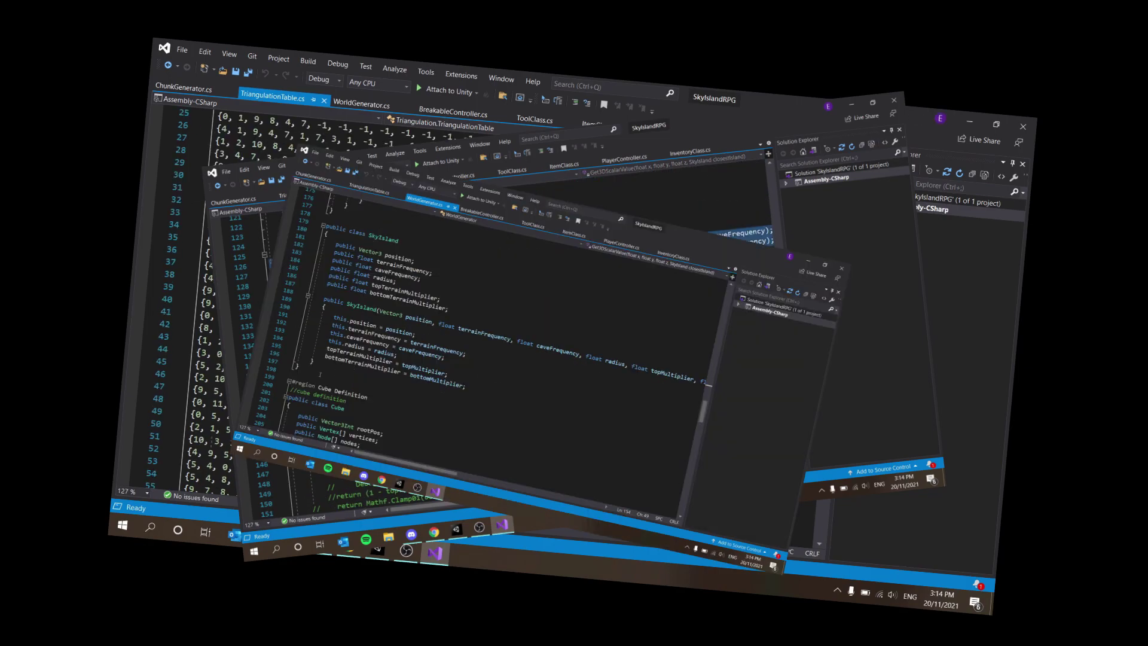
drag(319, 374, 329, 211)
scroll(283, 214, down, 6)
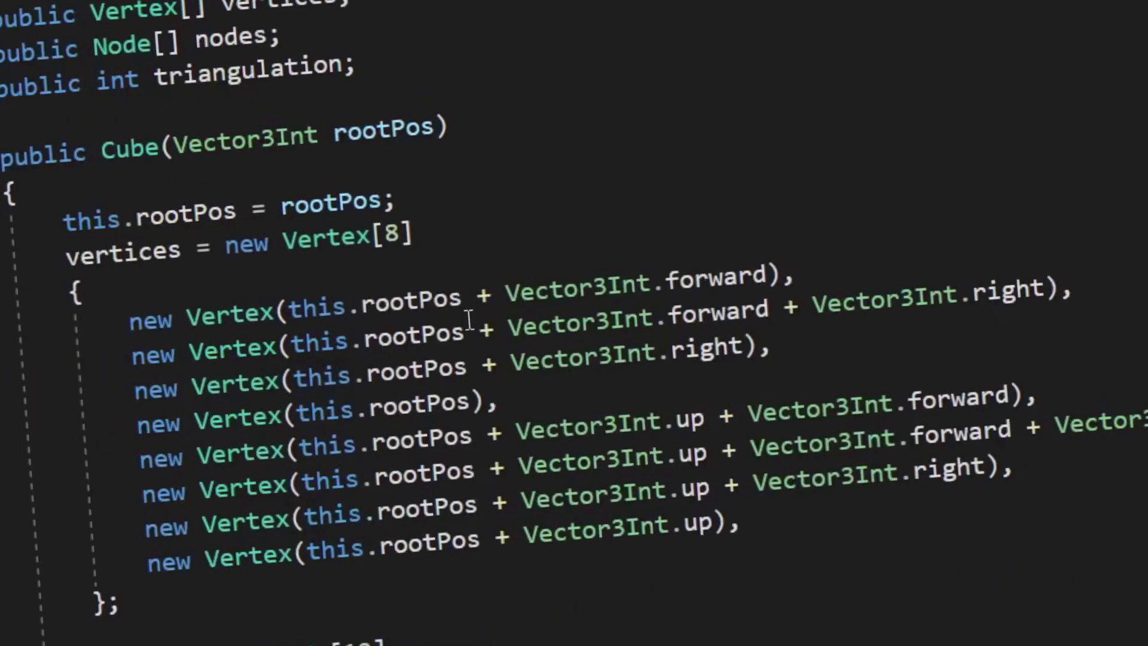
scroll(680, 526, down, 8)
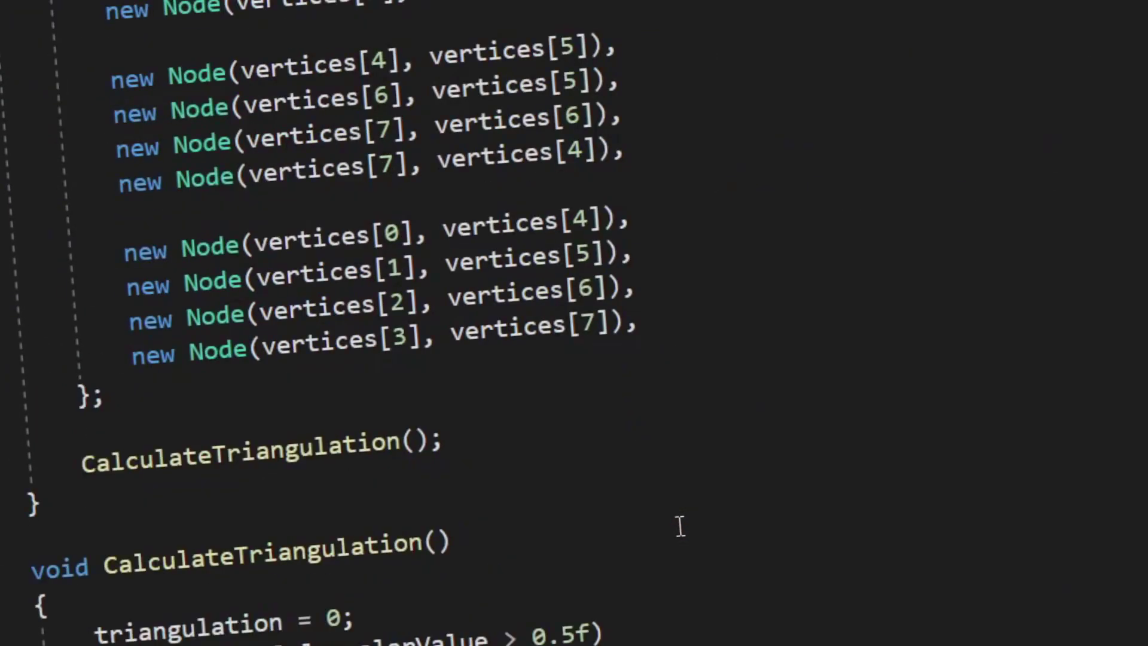
scroll(680, 526, down, 6)
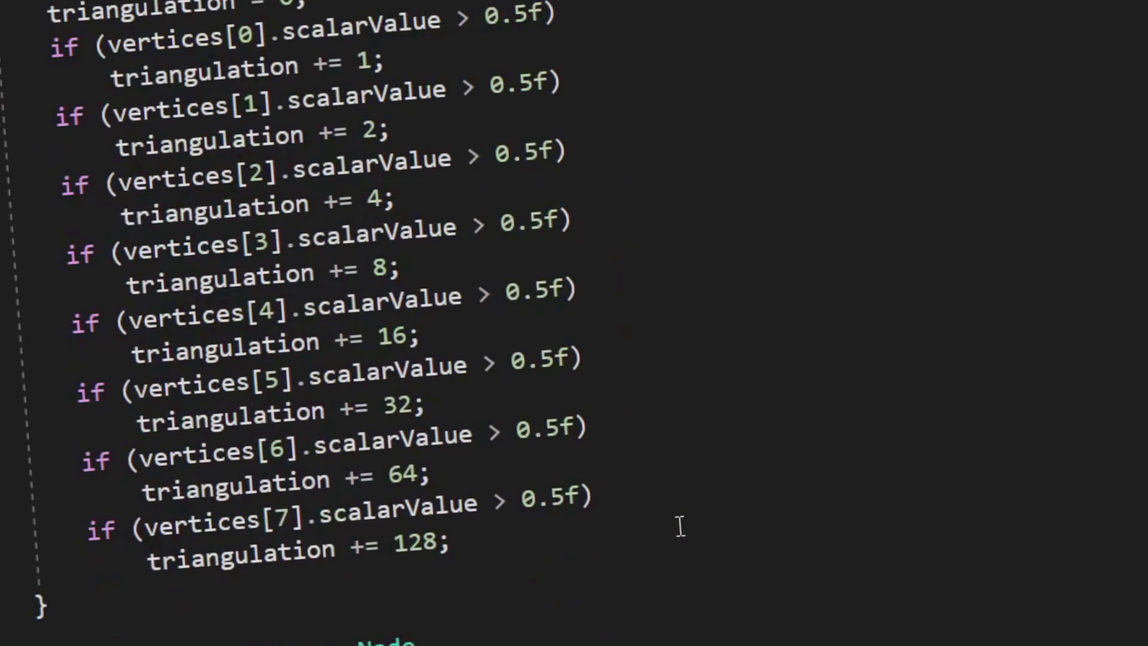
scroll(423, 380, down, 13)
Step: Go back through WorldGenerator.cs to review the Get3DScalarValue noise calculations and the island setup in GenerateWorleyNoise
scroll(423, 380, up, 8)
scroll(423, 380, up, 20)
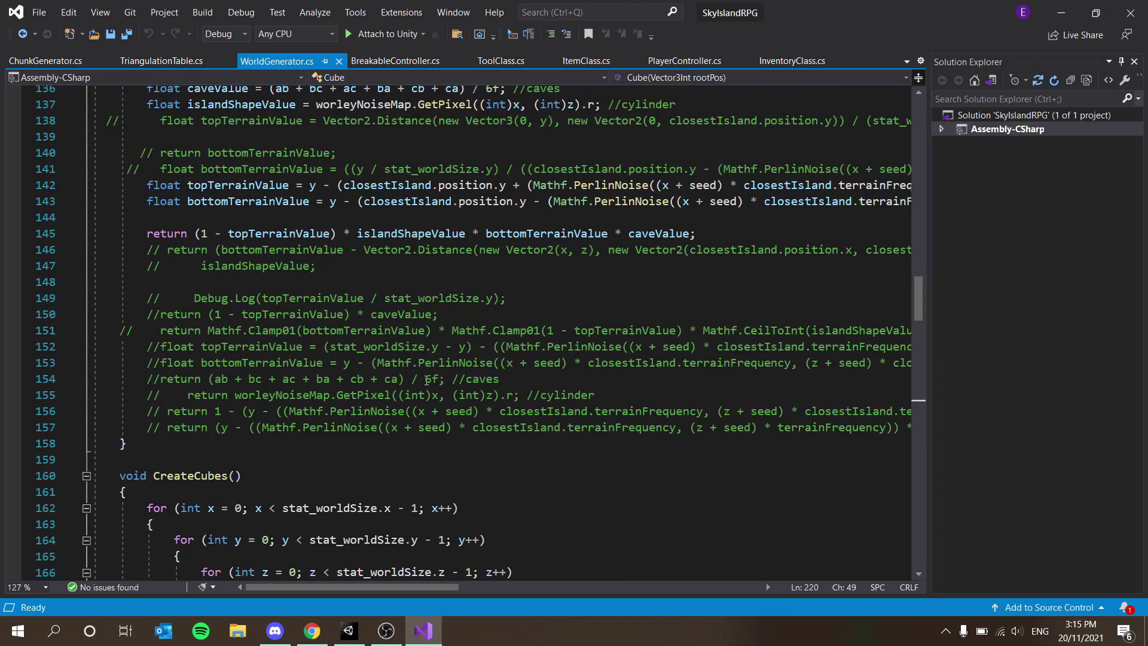
scroll(426, 381, up, 6)
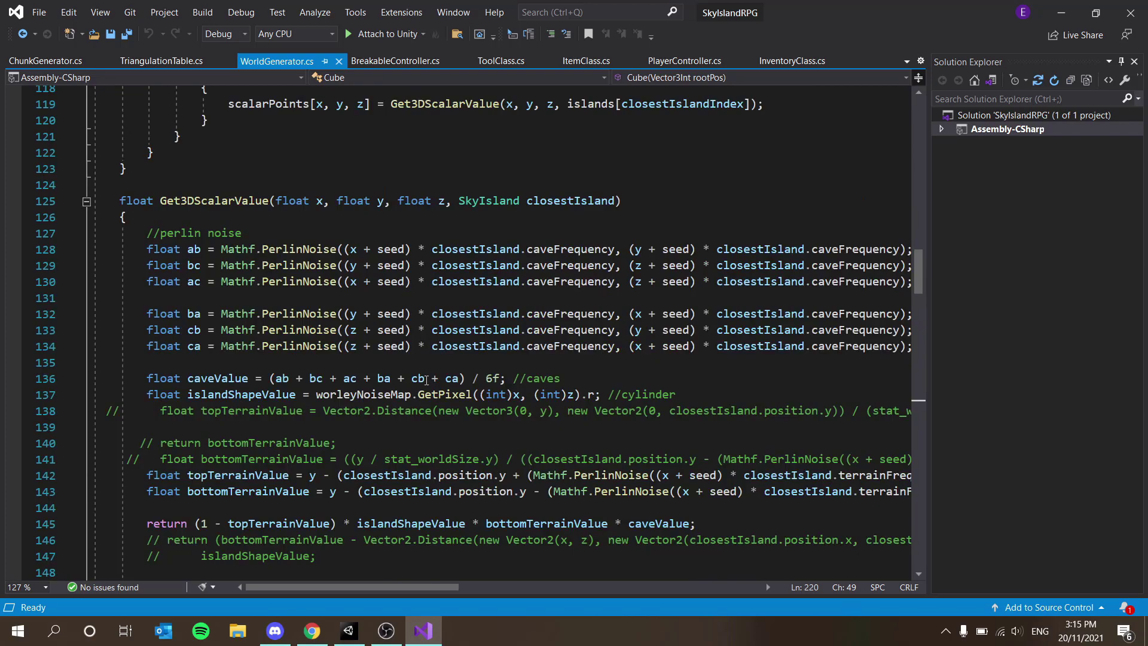
scroll(426, 381, up, 20)
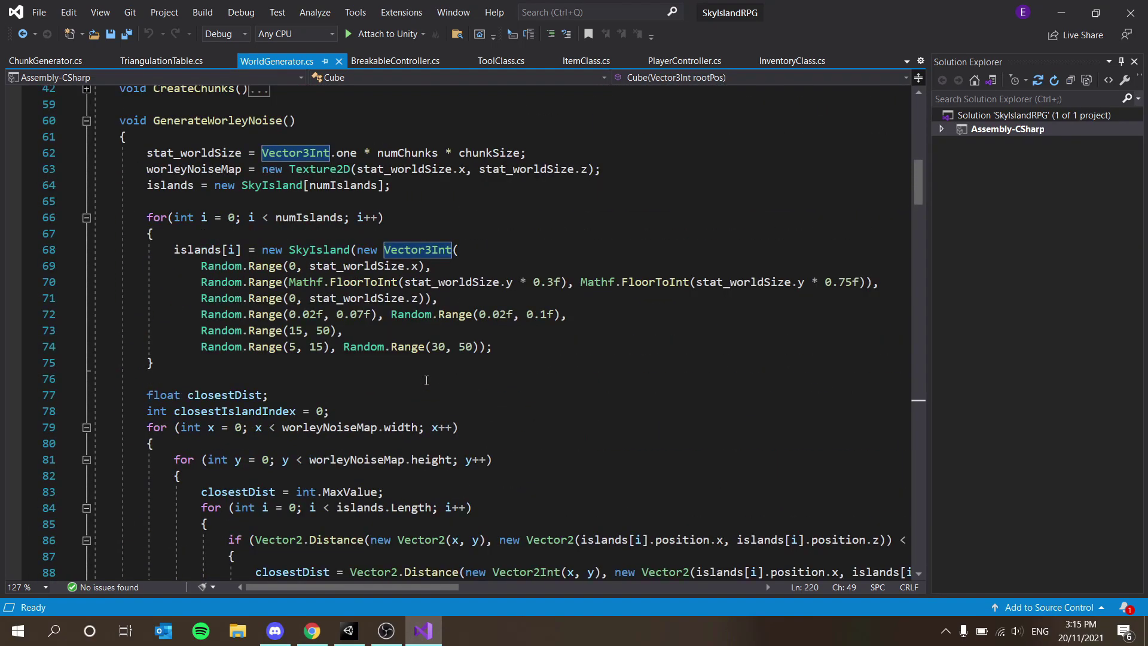